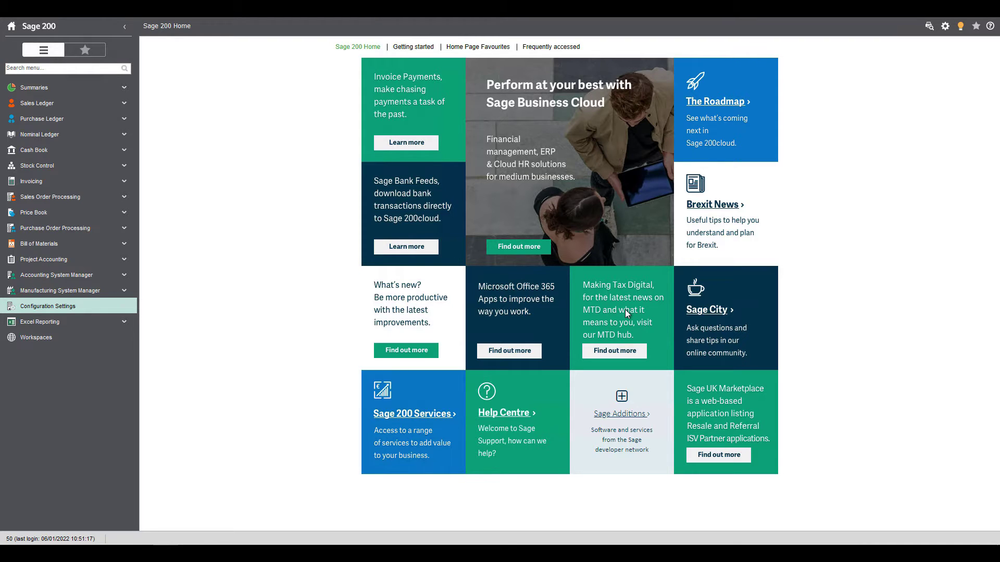
Open the Sage 200 Web Portal in the browser and start a new sales quotation.
click(945, 29)
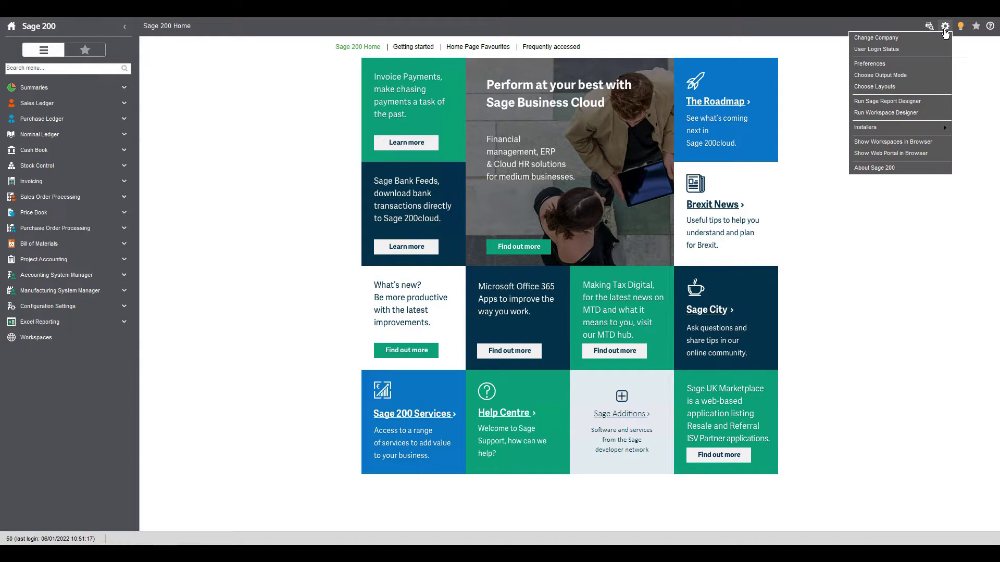
click(916, 154)
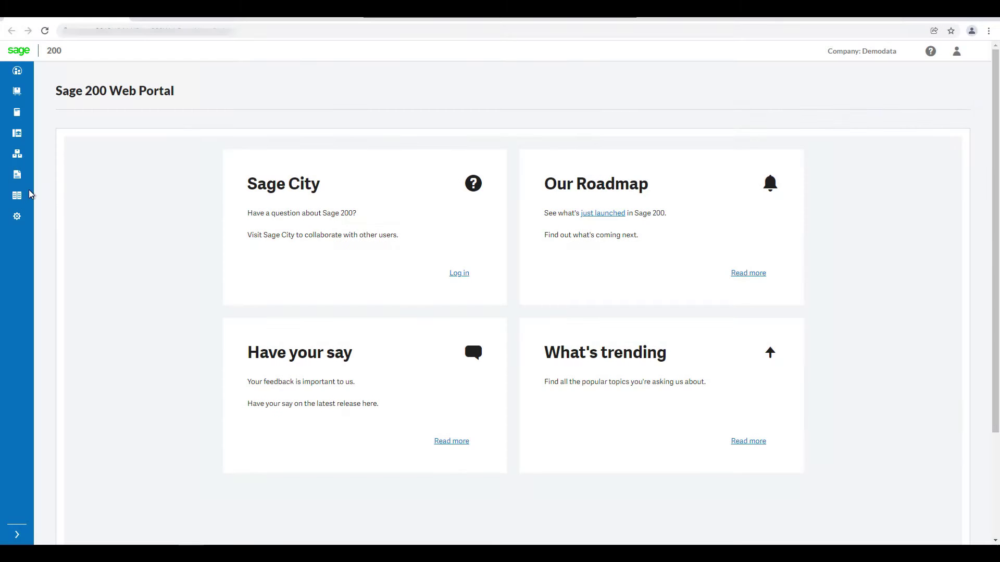
click(17, 174)
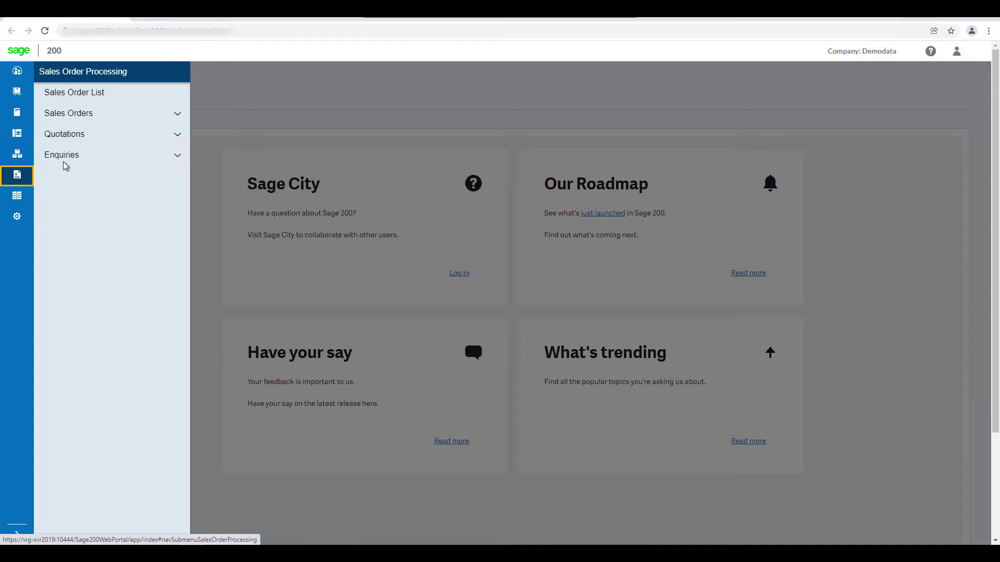
click(125, 135)
click(132, 155)
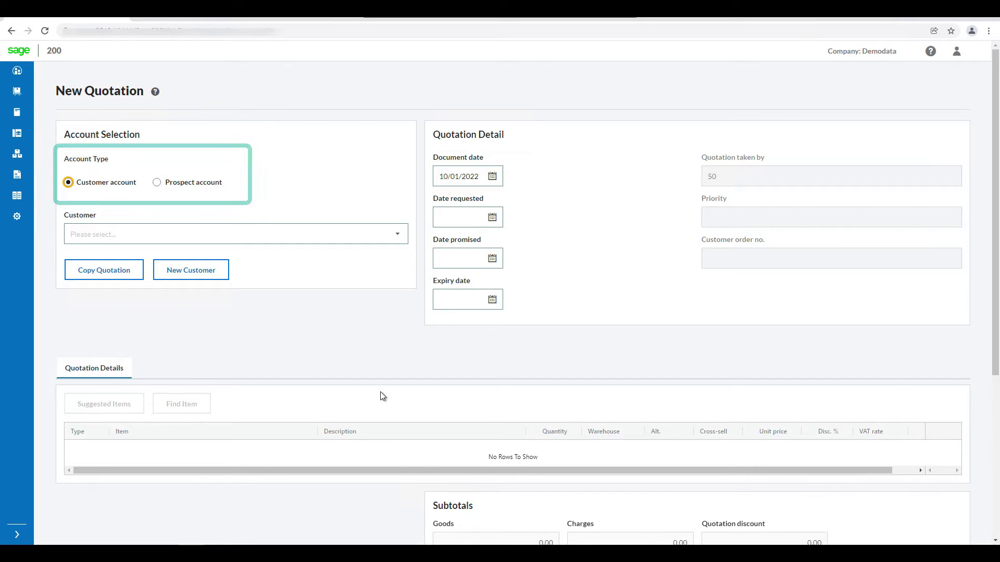
click(397, 237)
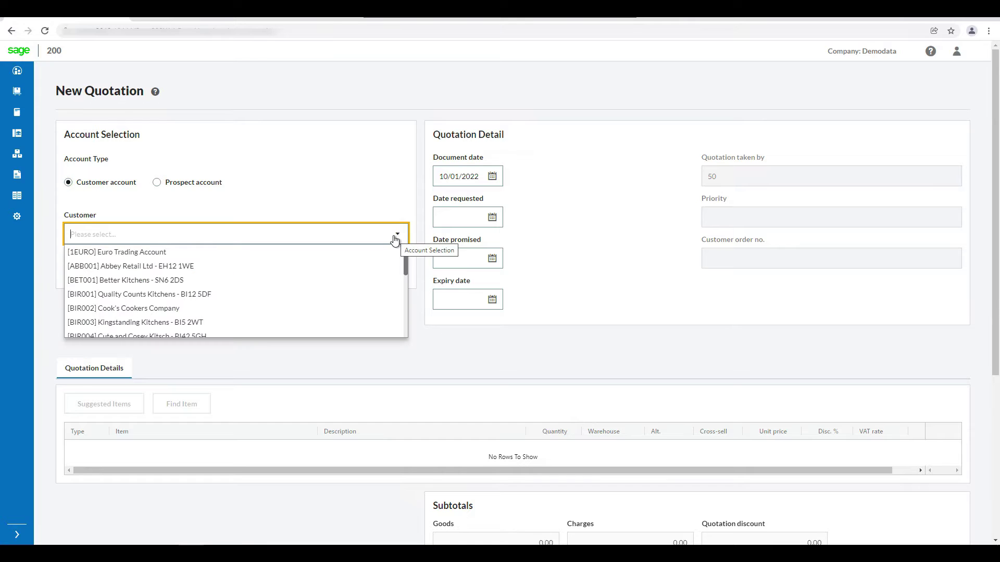
click(348, 323)
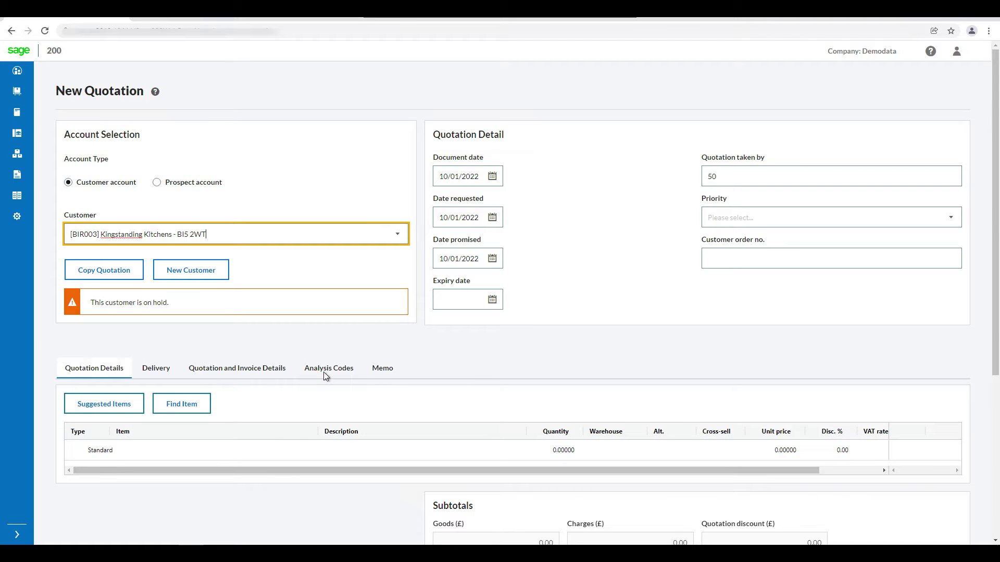
click(248, 452)
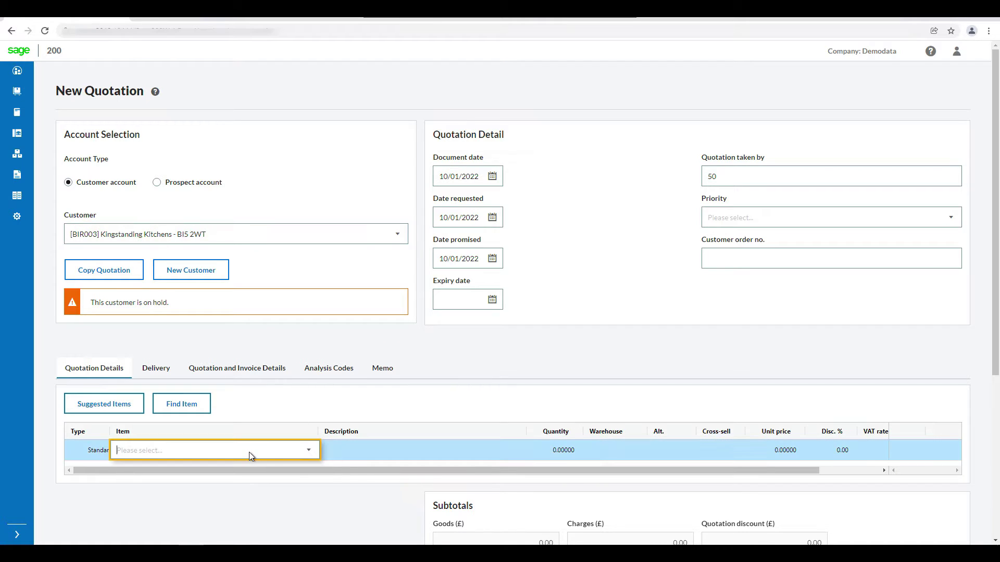
click(307, 451)
click(273, 471)
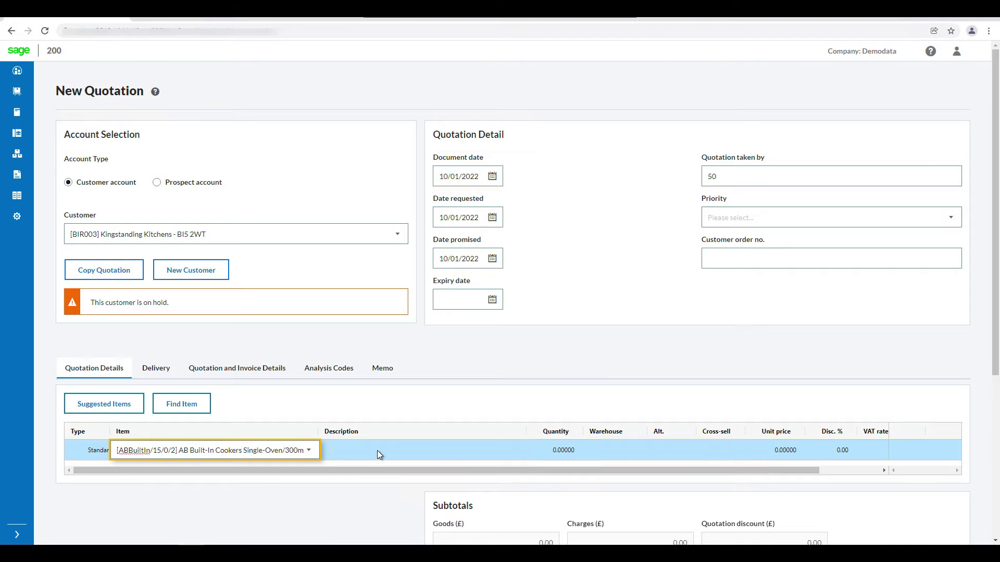
key(Tab)
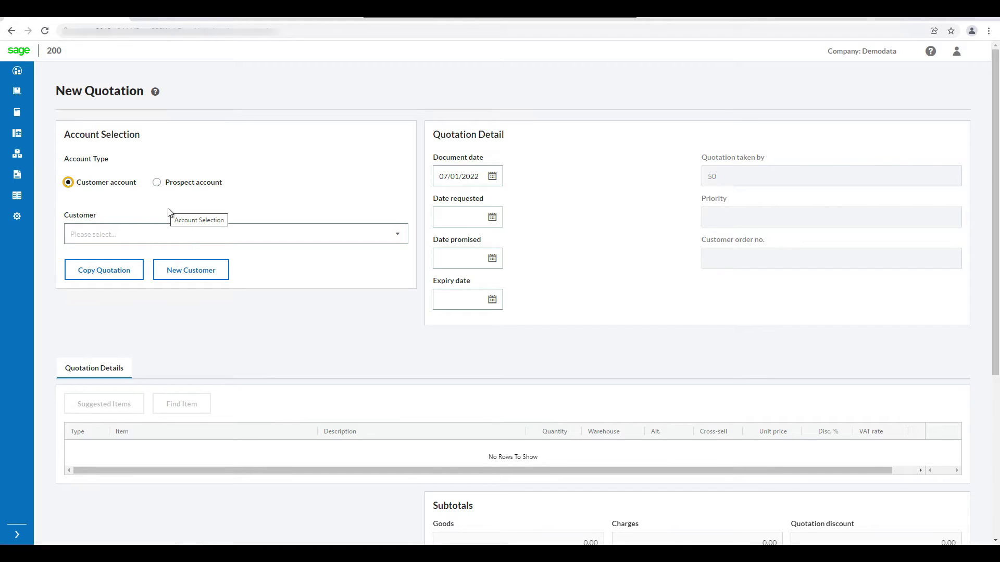
Select Abbey Retail Ltd as the quotation's customer and dismiss the customer alert.
click(397, 236)
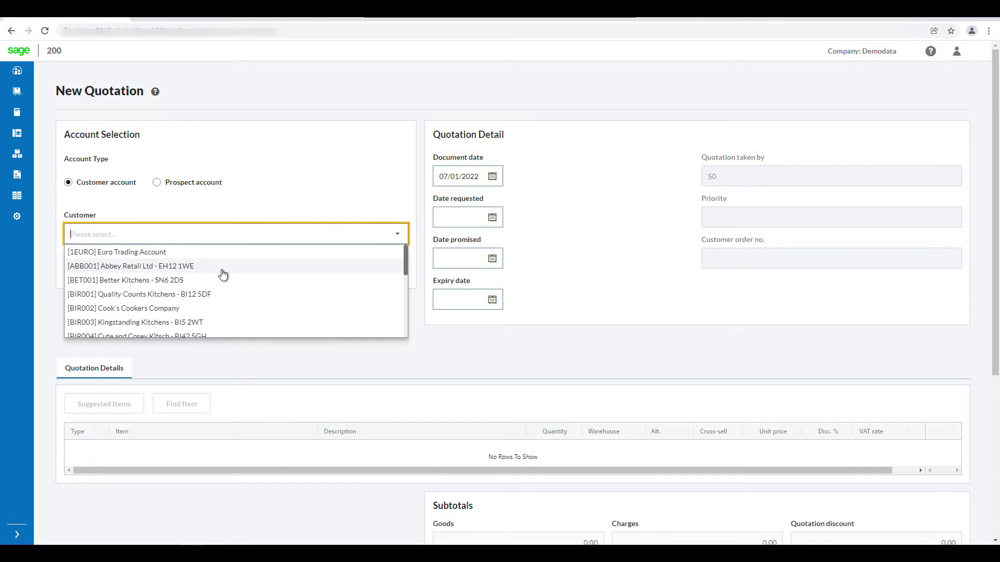
click(223, 272)
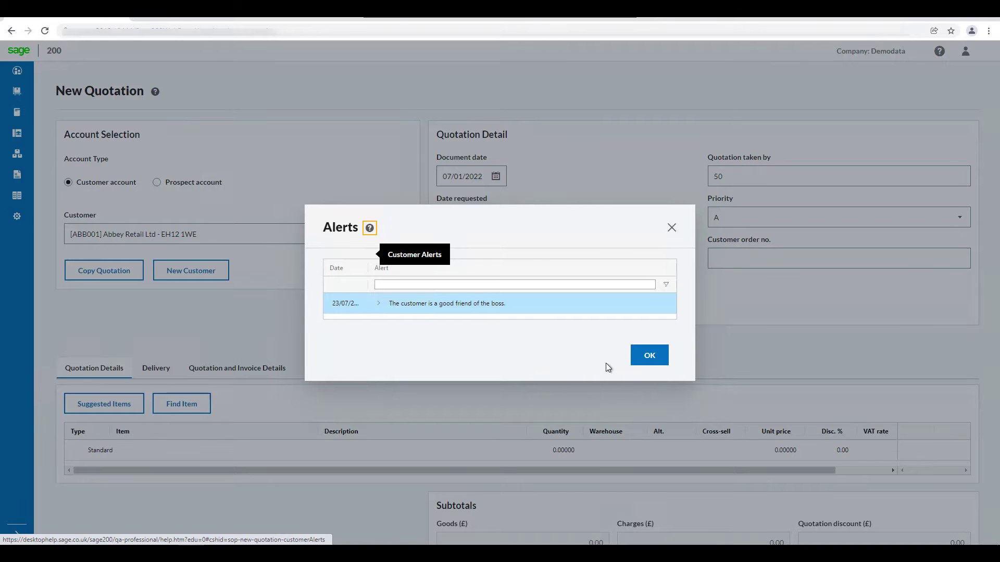
click(649, 356)
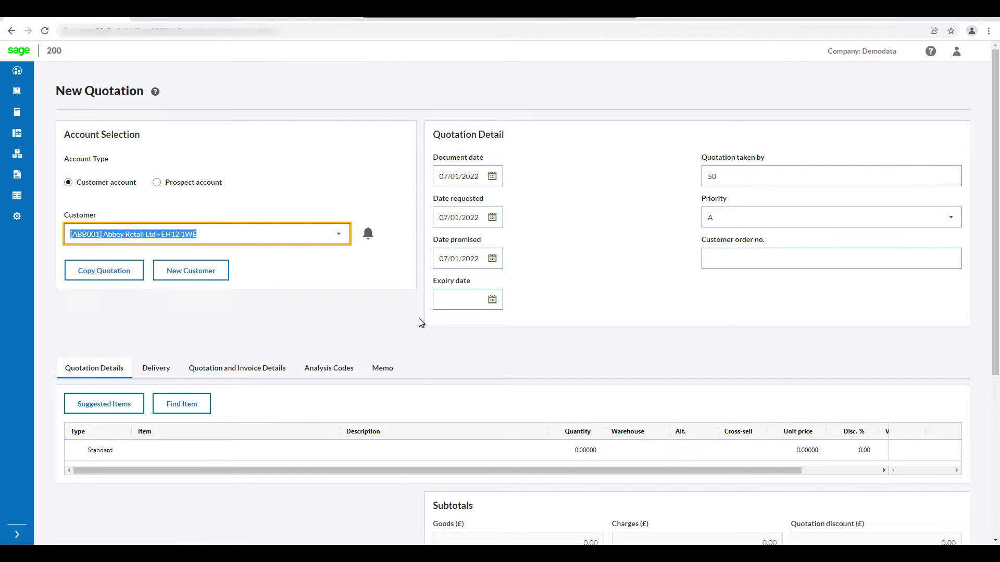
Add the suggested item AB Built-In Cookers Single-Oven/300mm/White to the quotation.
scroll(419, 318, down, 3)
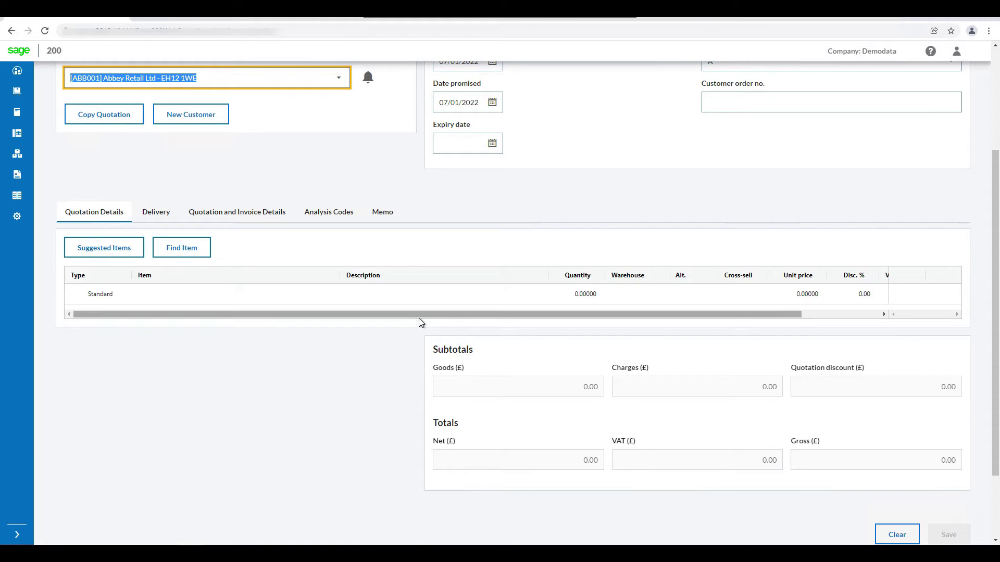
click(118, 254)
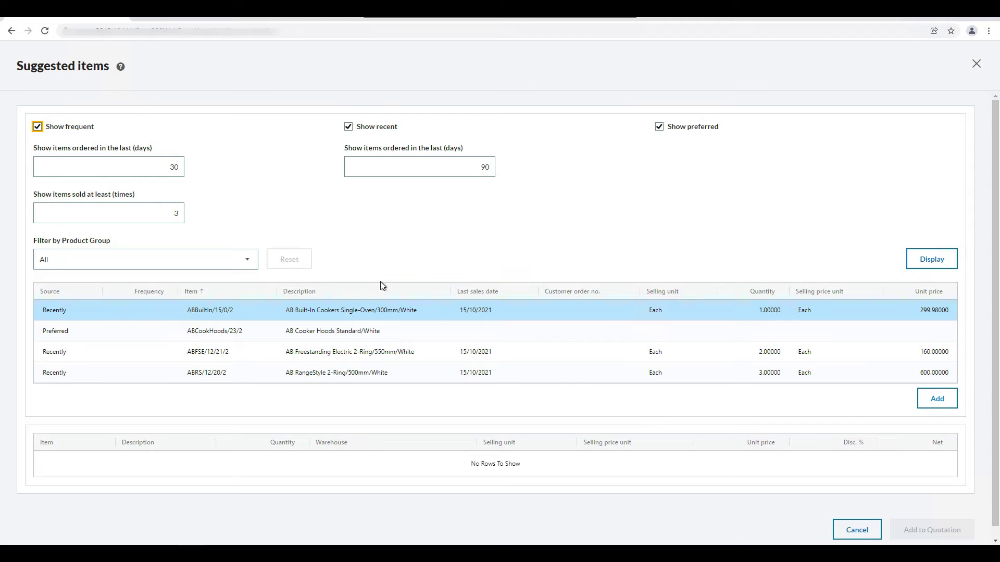
click(936, 400)
click(932, 529)
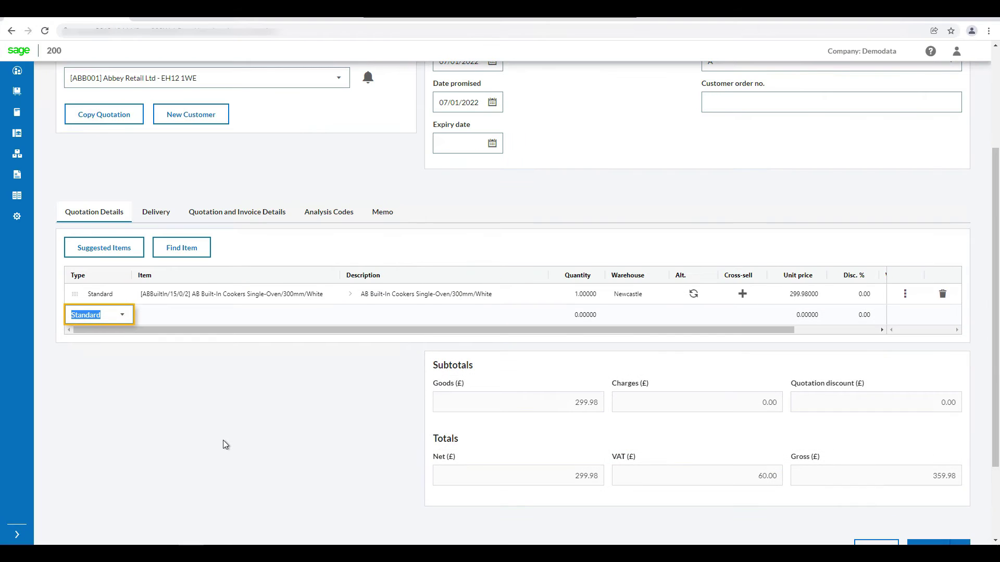
Add a Charge line for Carriage with a unit price of 25 to the quotation.
click(122, 317)
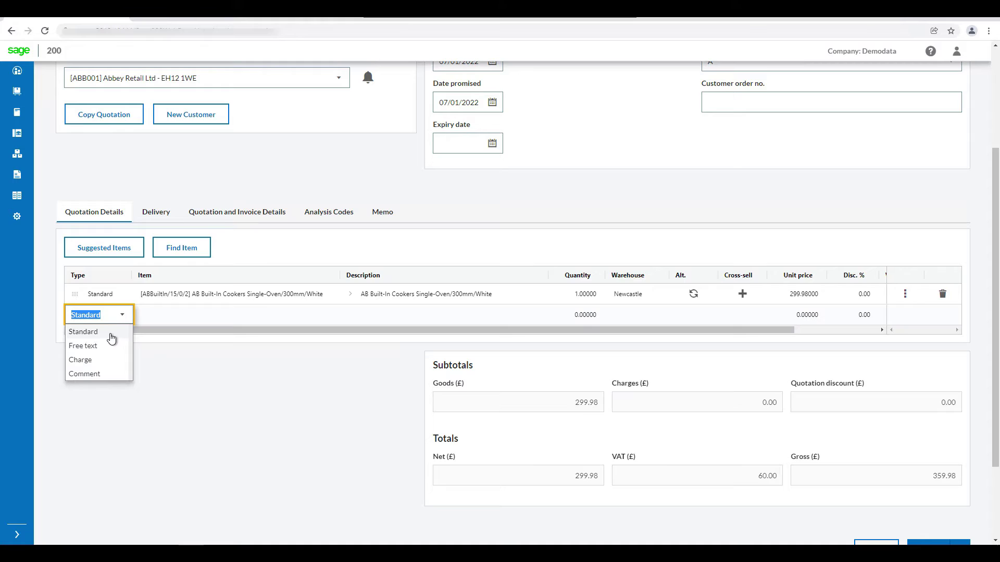
click(103, 360)
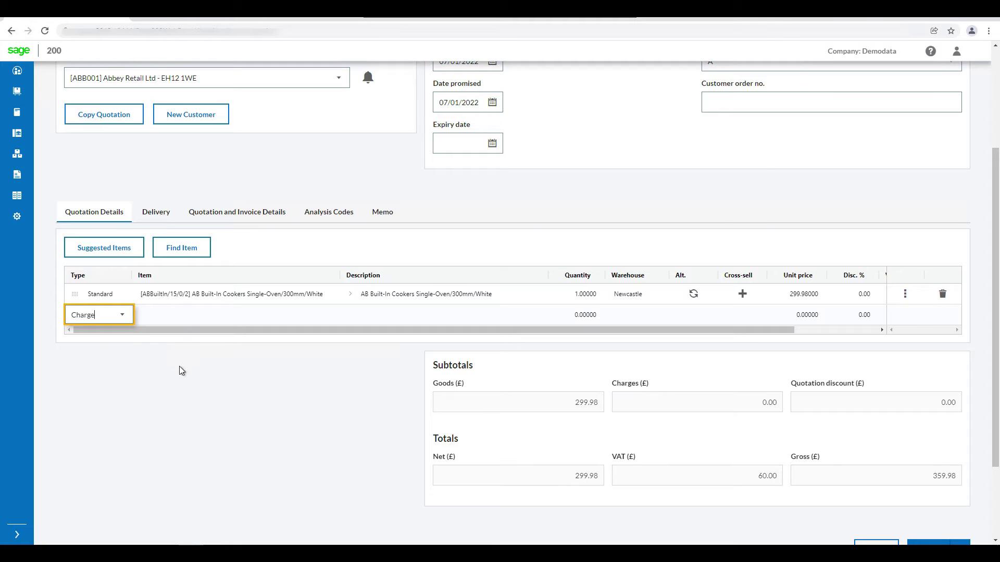
key(Tab)
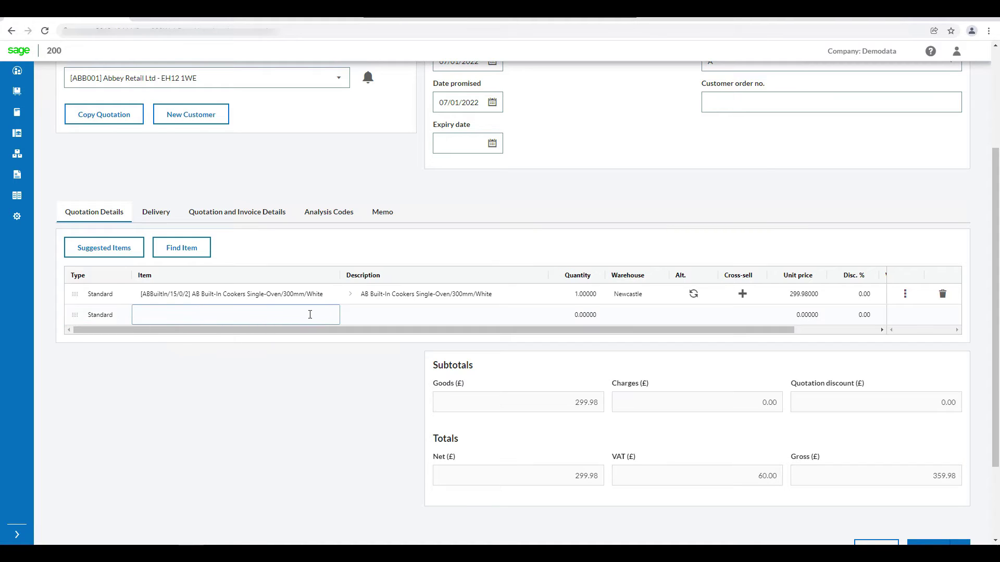
click(327, 315)
click(166, 360)
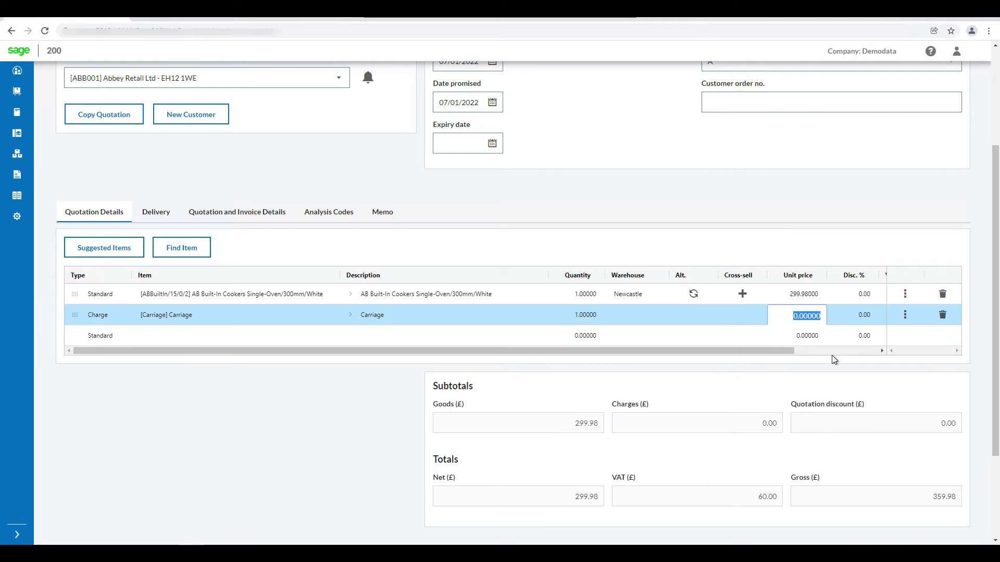
text(25)
key(Tab)
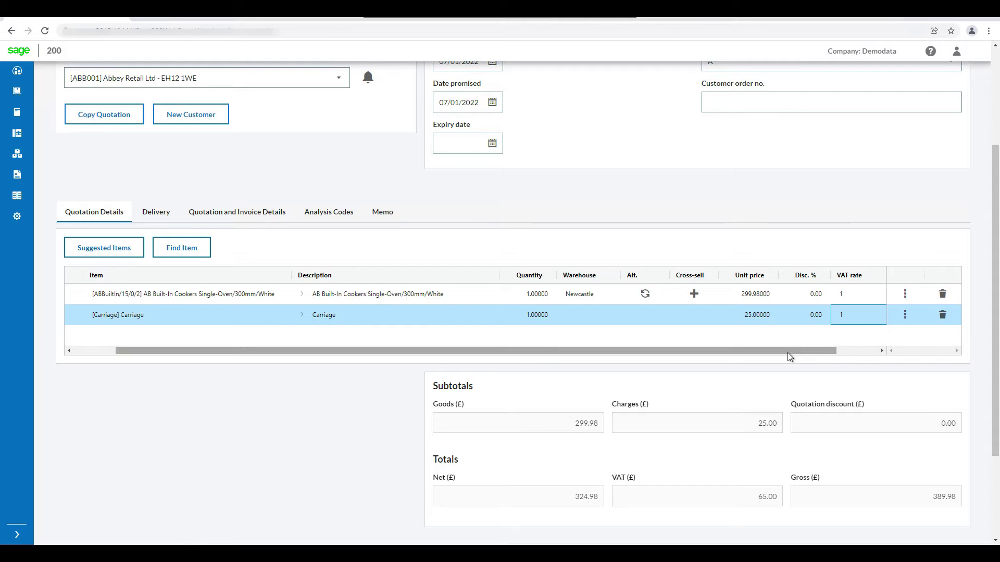
Save the completed Abbey Retail Ltd quotation without printing it.
scroll(787, 352, down, 3)
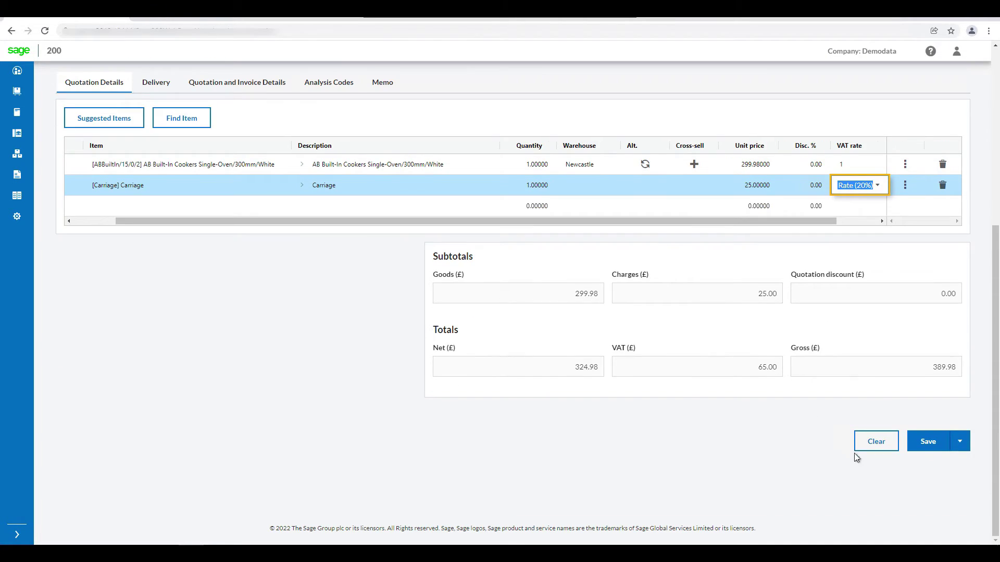
click(967, 446)
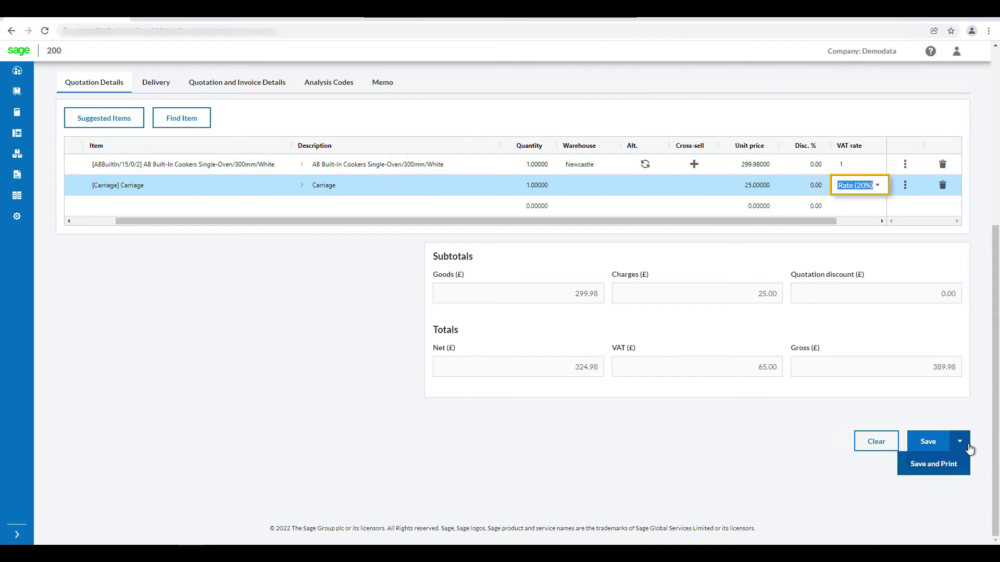
click(927, 444)
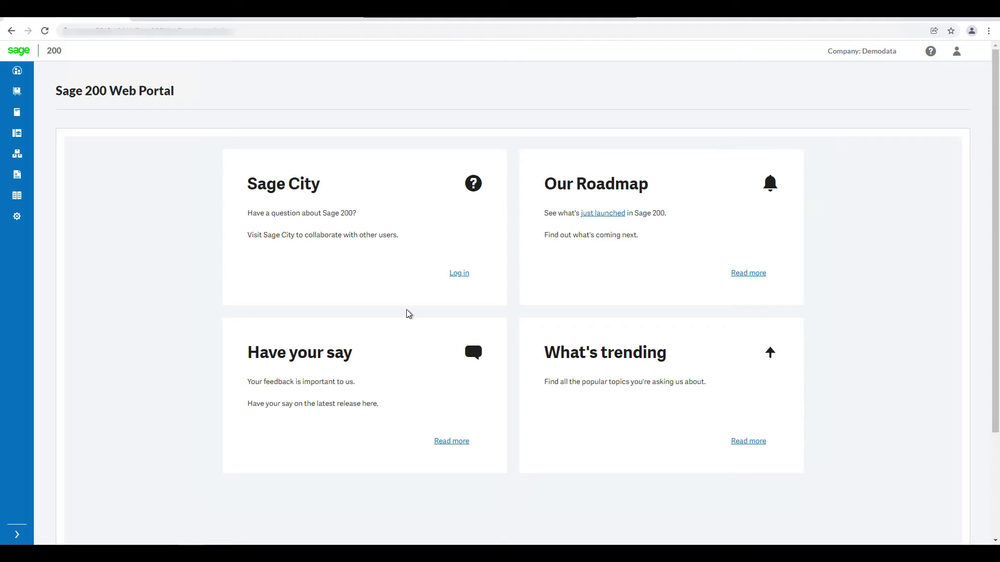
Open the Abbey Retail Ltd quotation dated 07/01/2022 from the Sales Order List for amendment.
click(15, 176)
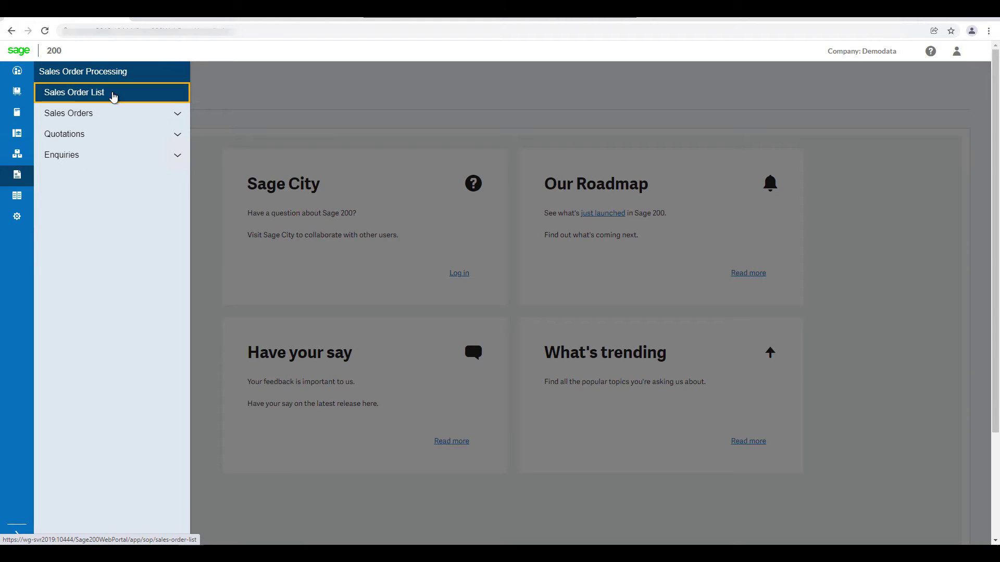
click(112, 93)
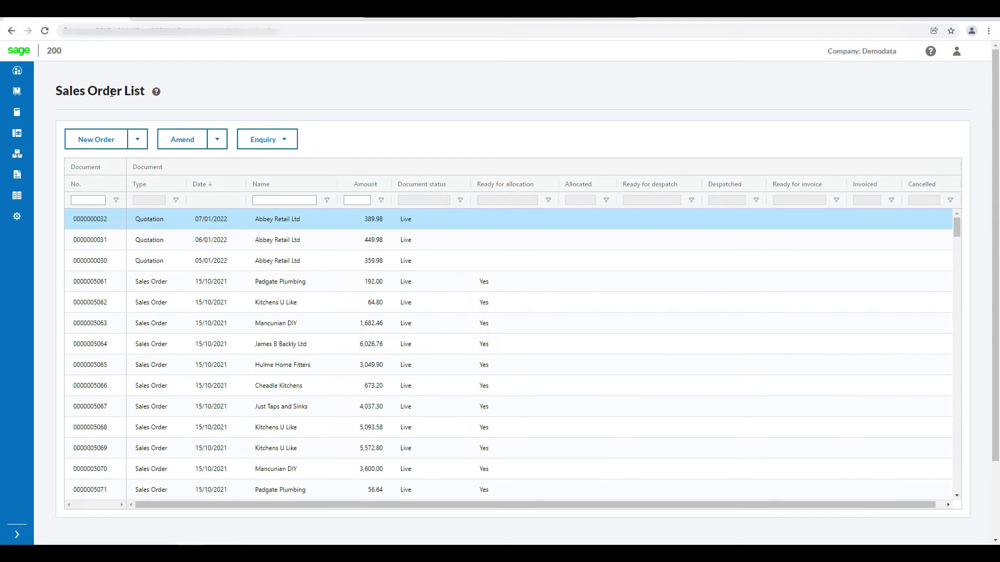
click(194, 140)
click(647, 353)
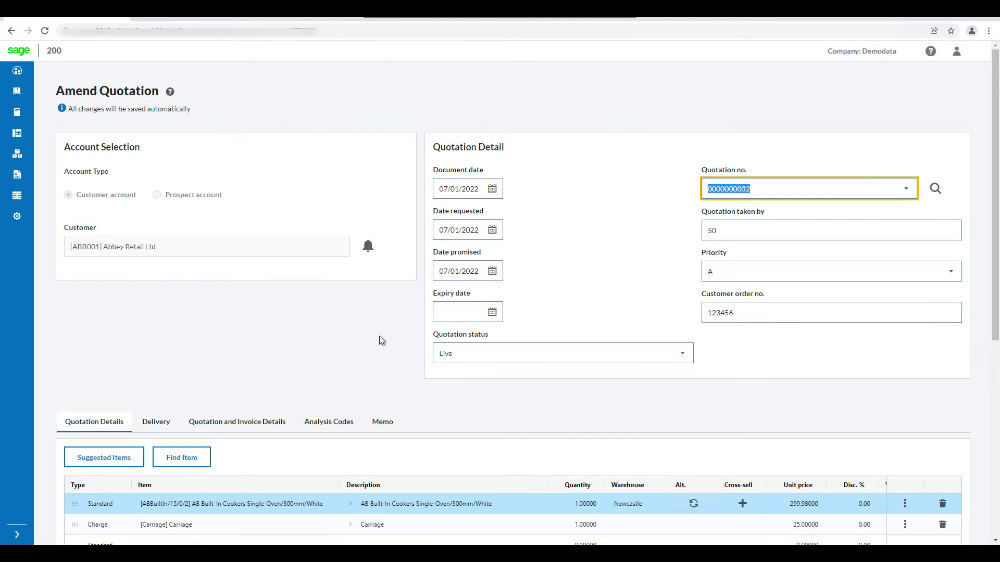
Add the memo "Customer ready to go ahead" to the quotation, then save and confirm the amended quotation.
scroll(379, 336, down, 2)
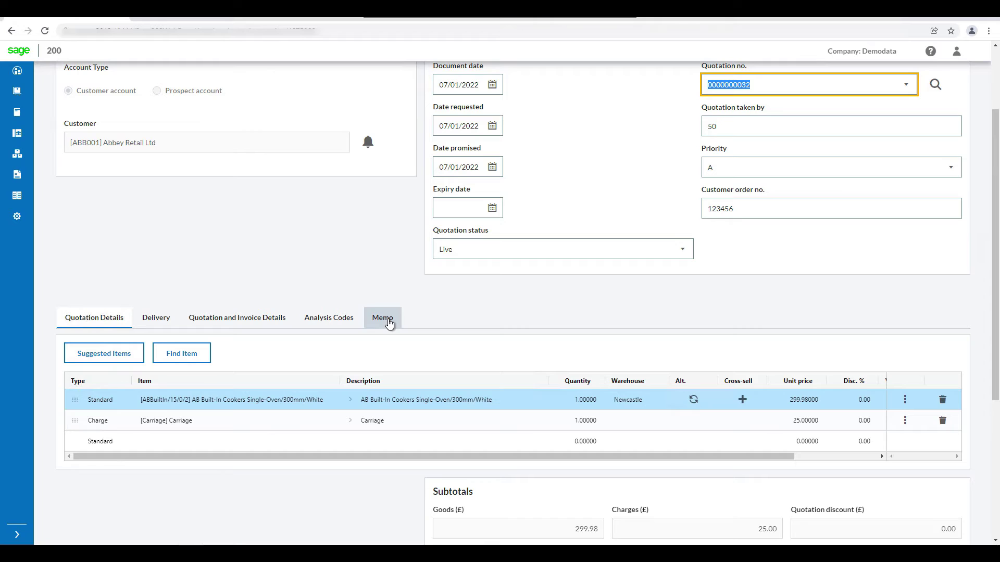
click(389, 322)
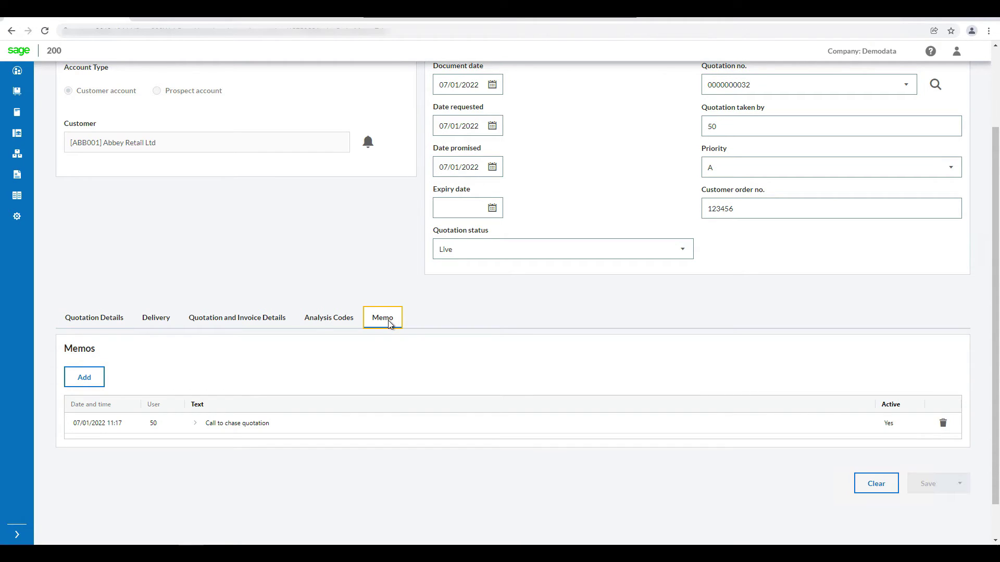
click(82, 377)
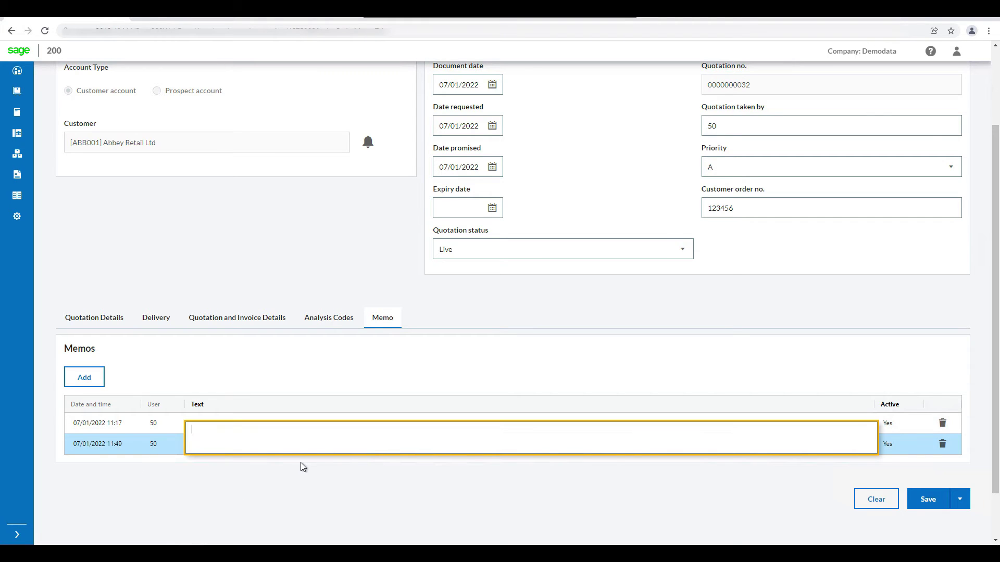
text(C)
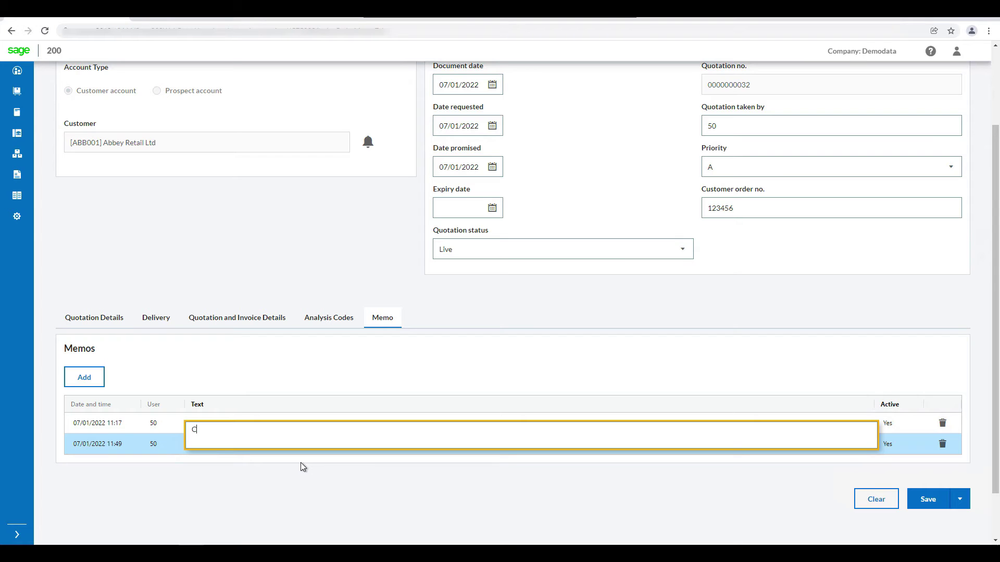
text(ustomer ready to go ahead)
key(Tab)
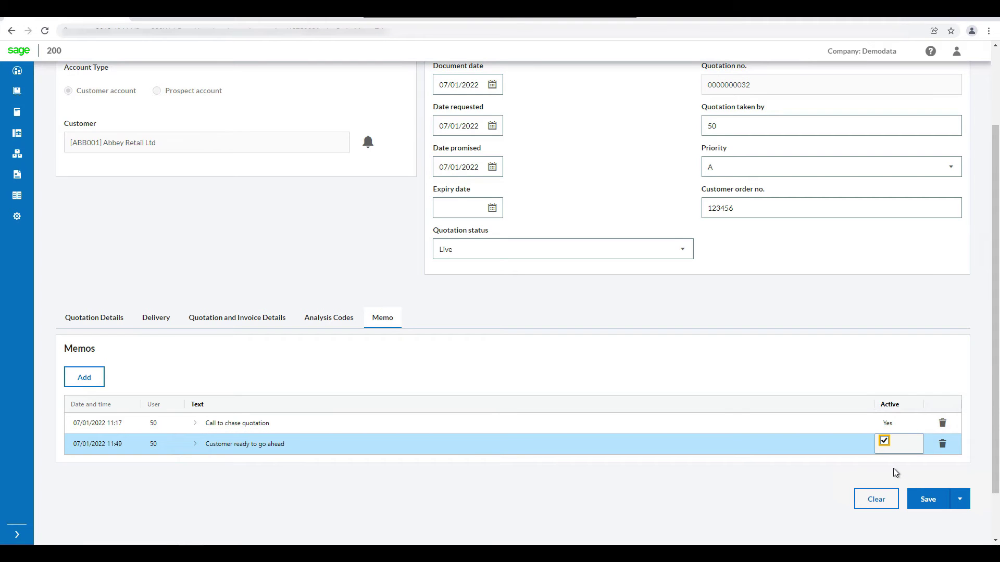
click(929, 500)
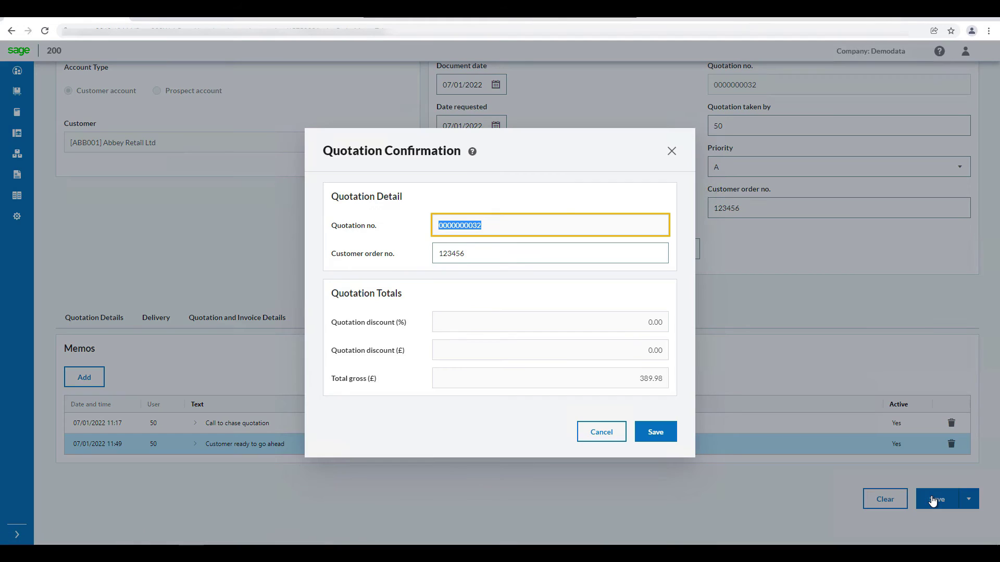
click(669, 434)
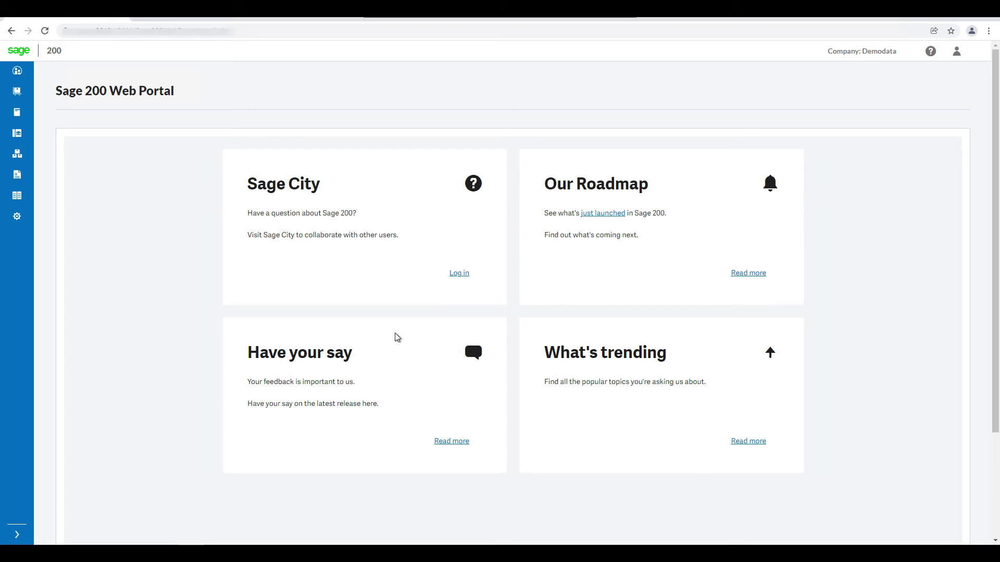
Start a new sales order in Sales Order Processing.
click(18, 177)
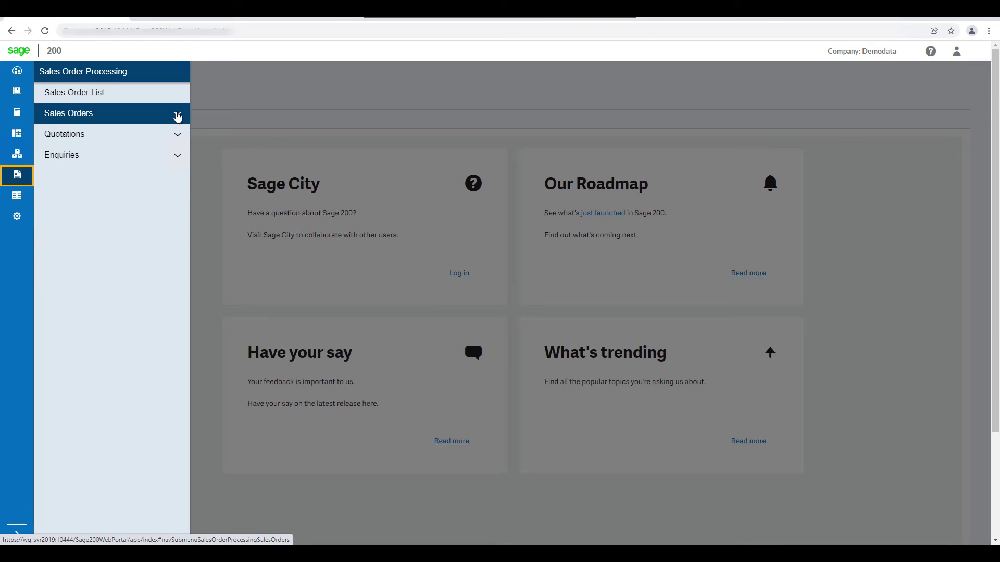
click(177, 114)
click(132, 140)
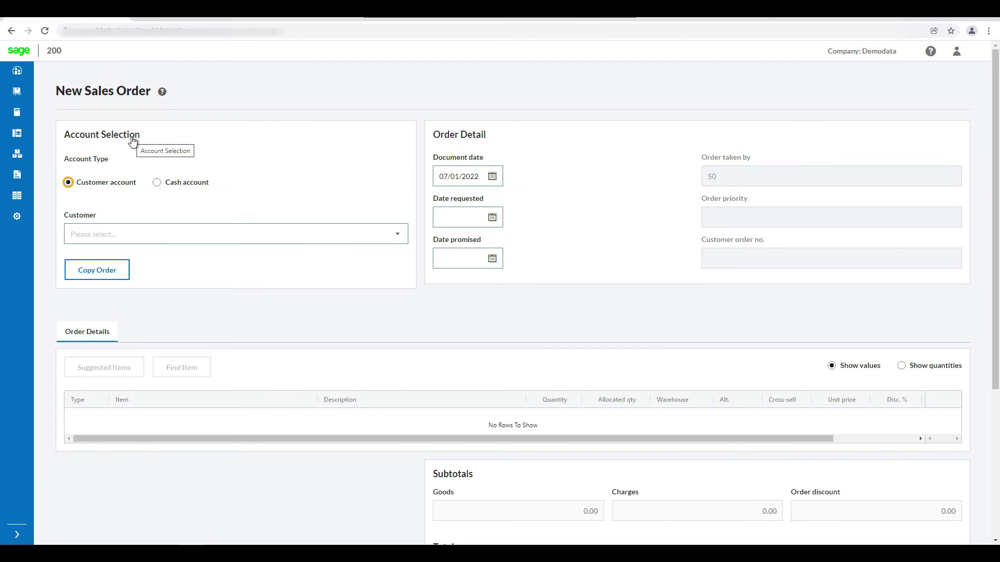
Select customer account ABB001, Abbey Retail Ltd, for the new sales order.
click(400, 235)
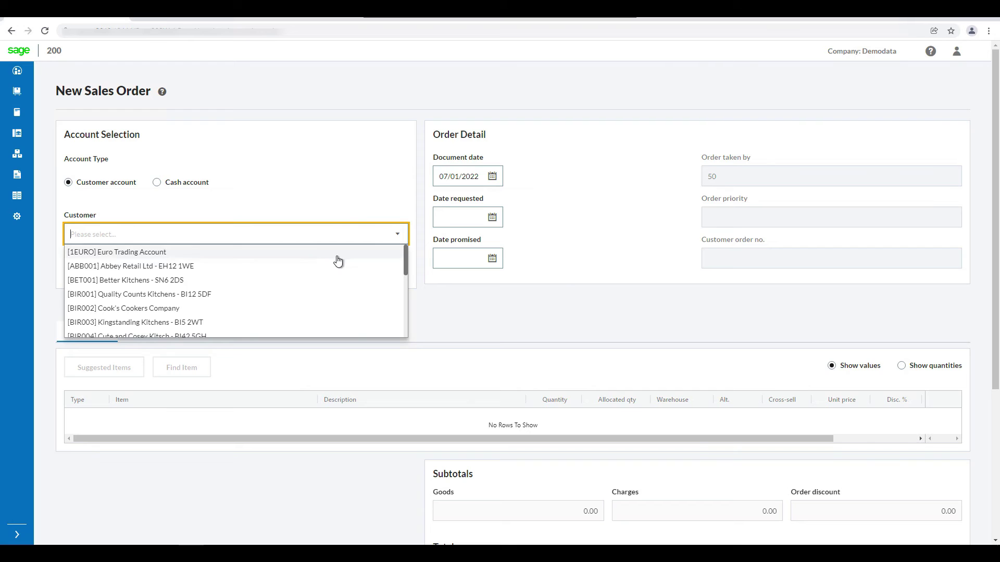
click(300, 266)
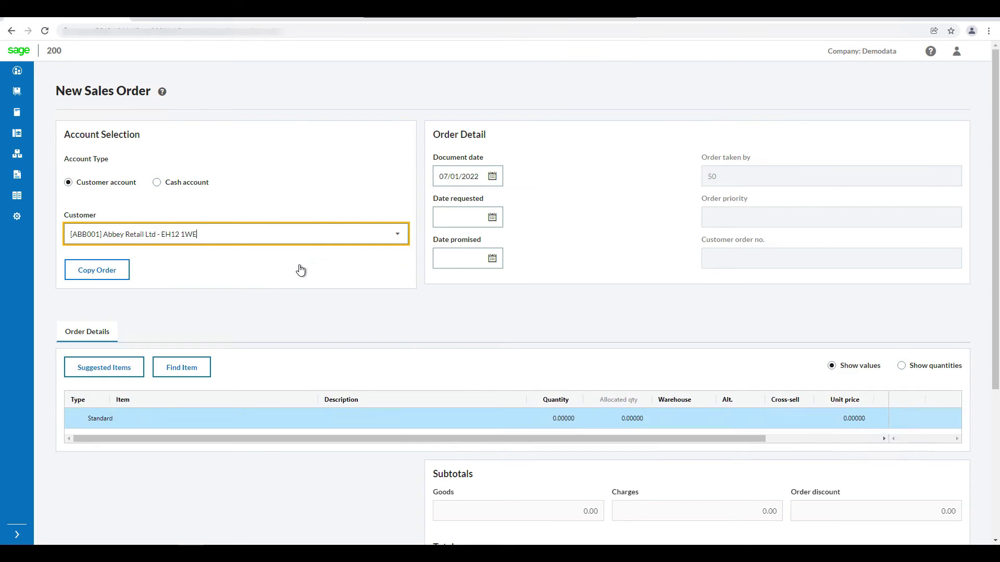
click(649, 356)
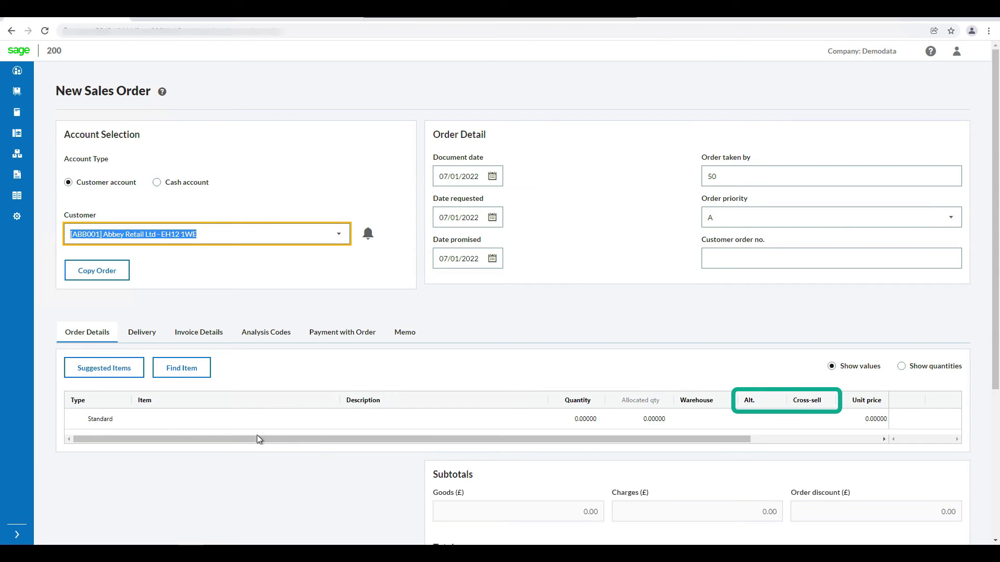
Add an order line for item ABBuiltIn/15/0/2, AB Built-In Cookers Single-Oven/300mm/White, with quantity 1 from the Newcastle warehouse.
click(182, 424)
click(216, 437)
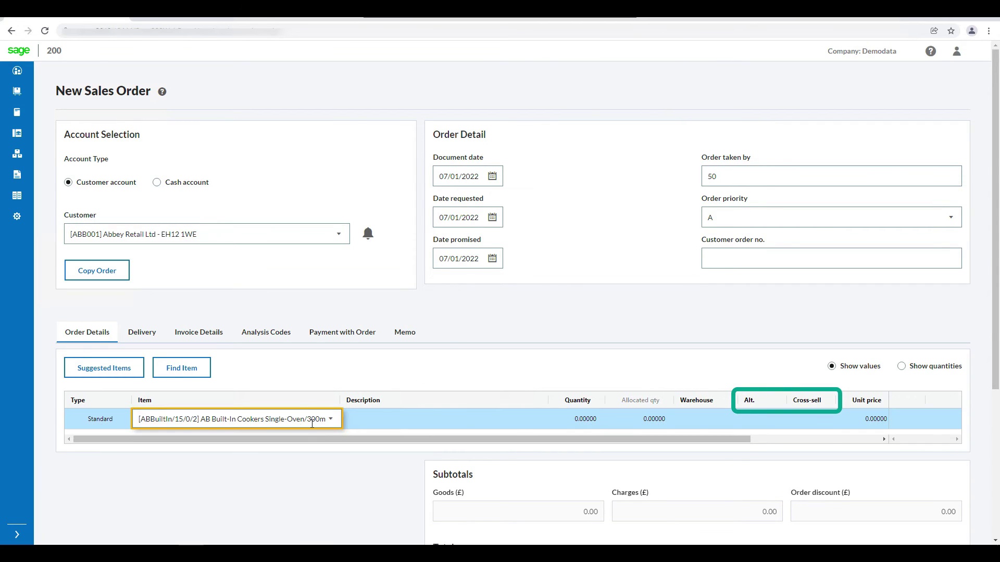
click(584, 424)
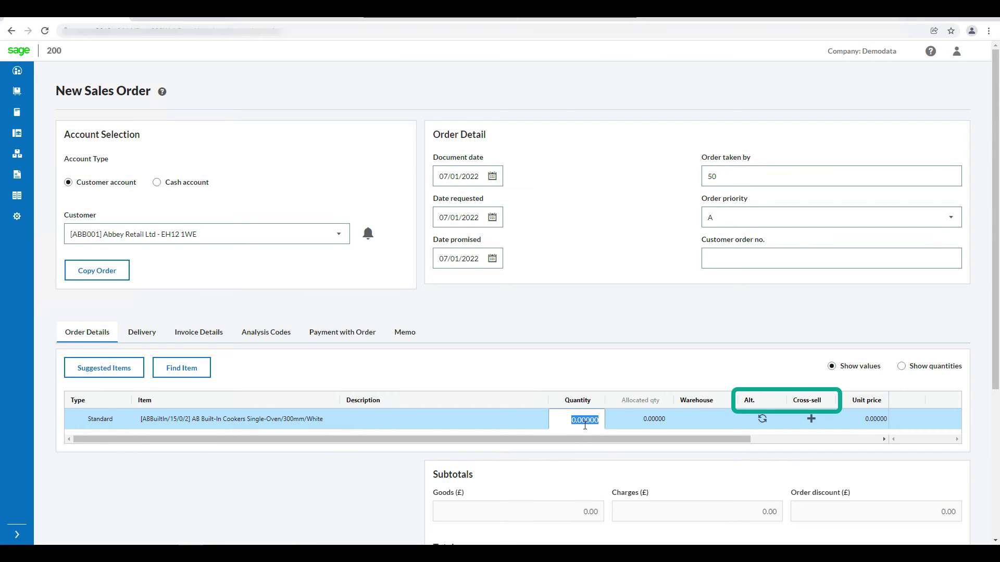
text(1)
key(Tab)
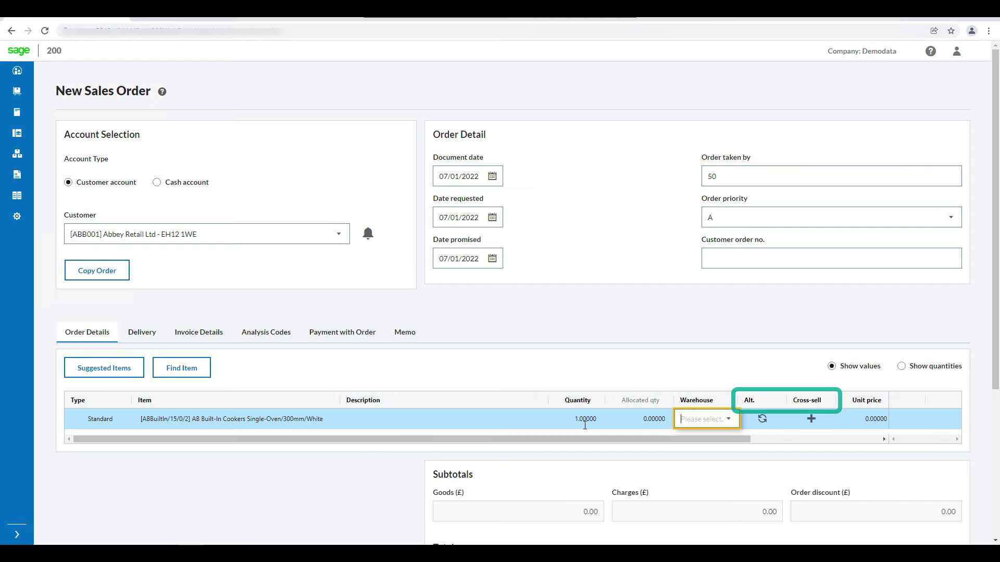
click(729, 419)
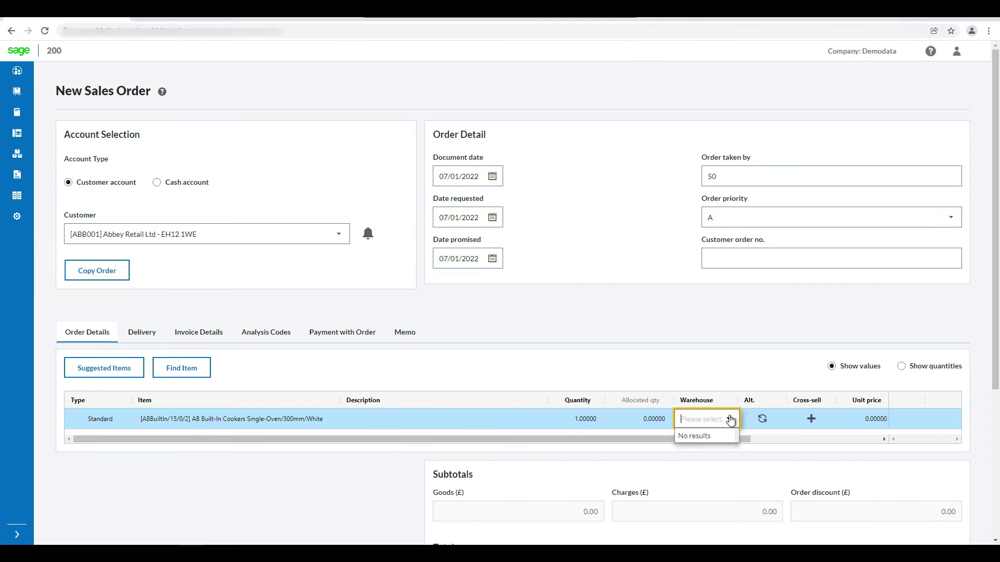
click(715, 443)
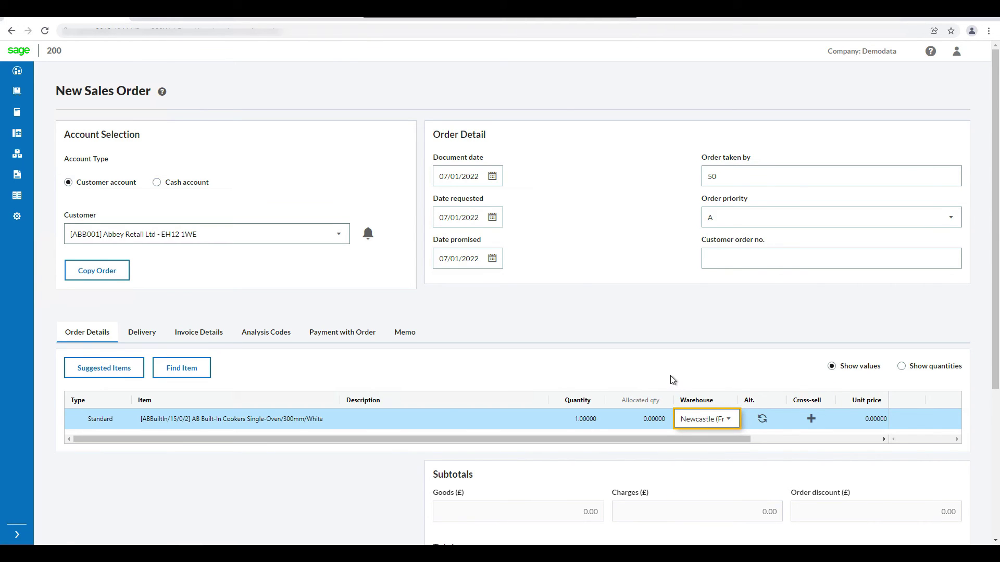
Add the alternative 600mm white single oven and, as cross-sell items, one Chimney and one Standard white cooker hood to the order.
click(762, 422)
click(943, 219)
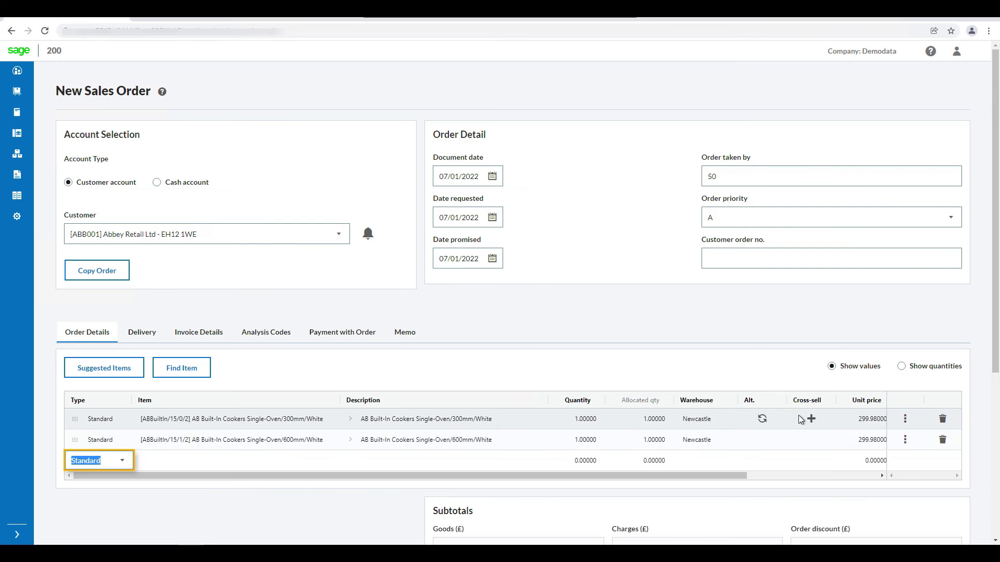
click(810, 420)
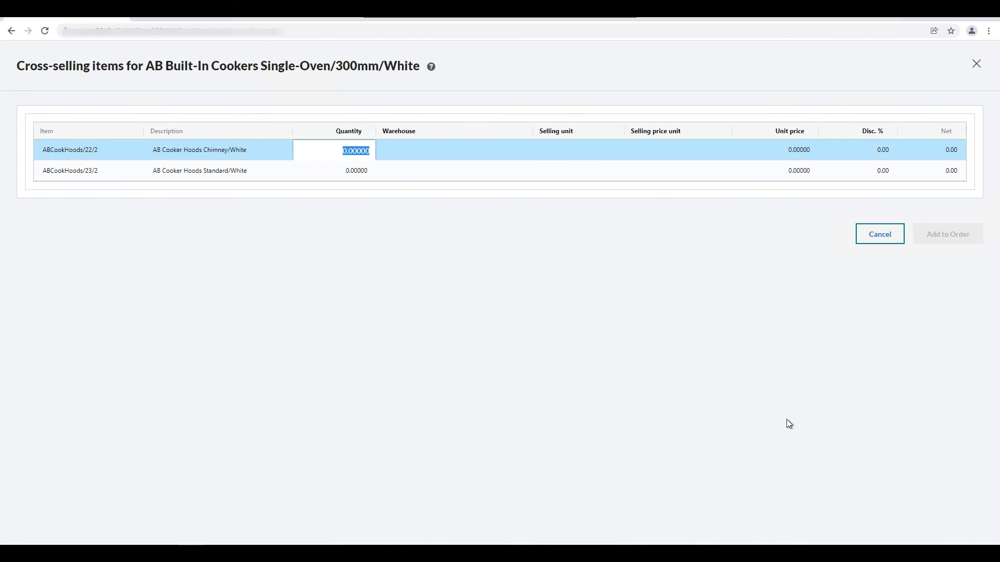
text(1)
click(353, 170)
text(1)
click(953, 237)
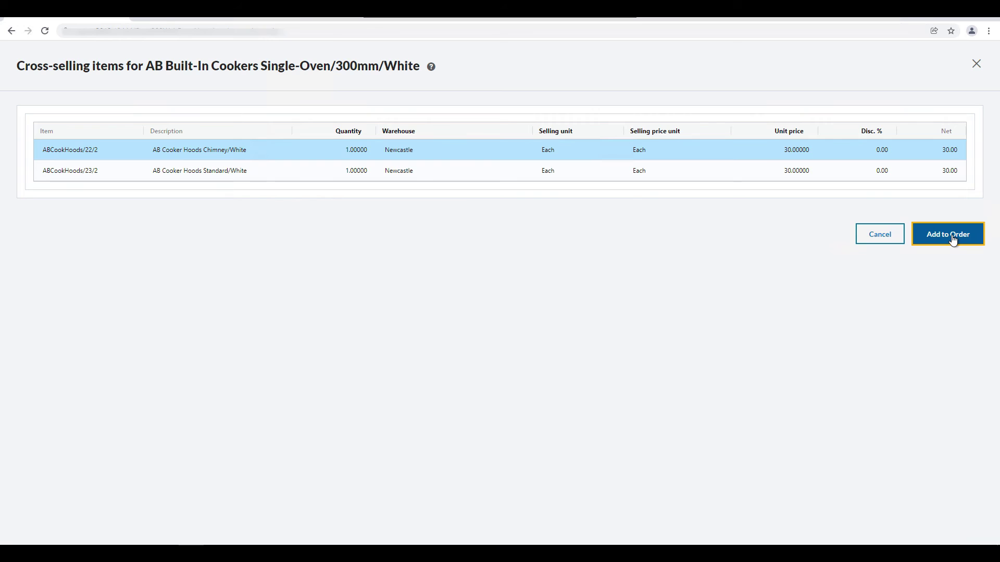
scroll(386, 384, down, 2)
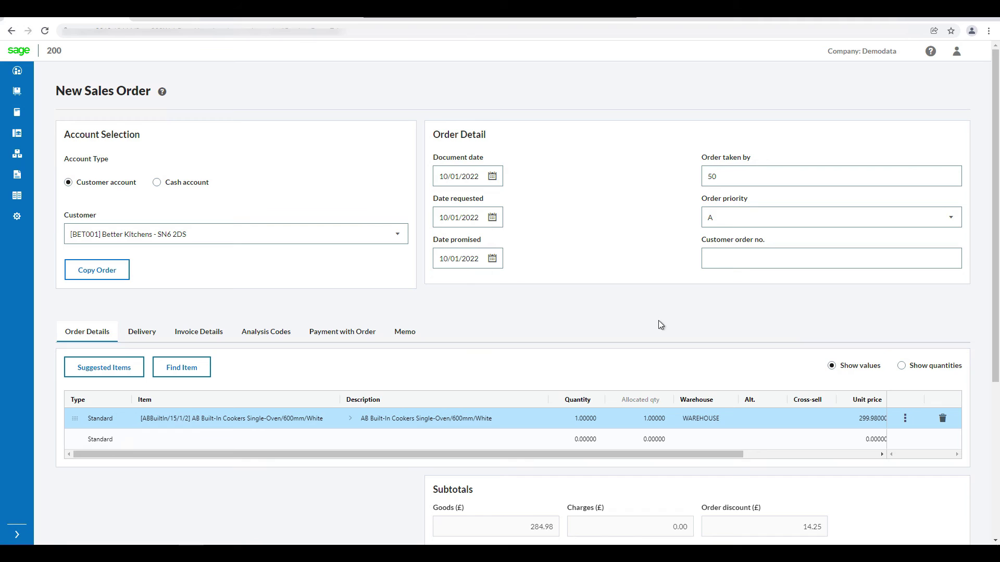
Review the discount breakdown of the Better Kitchens order's 600mm single-oven line, including its product group and stock item discounts.
click(904, 419)
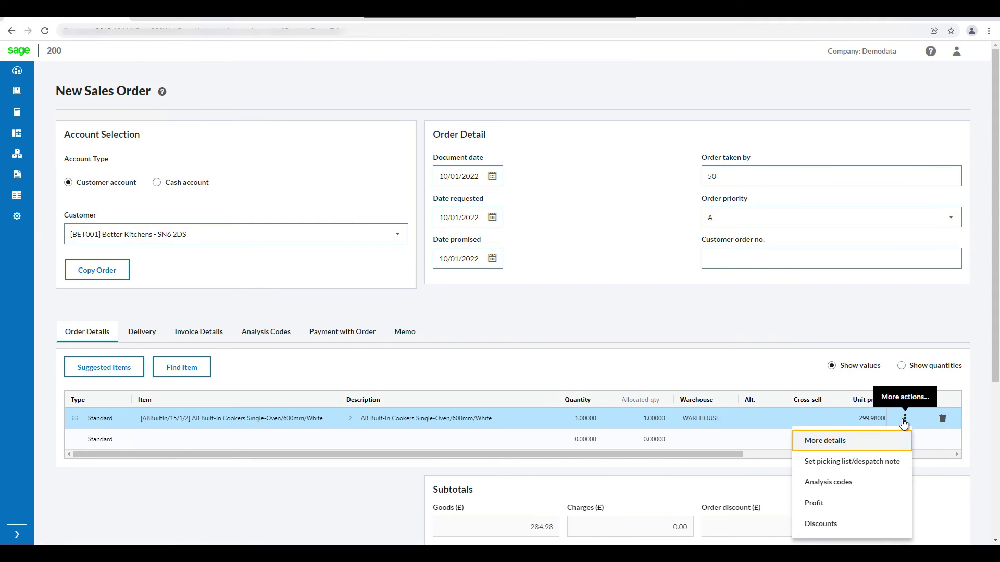
click(855, 525)
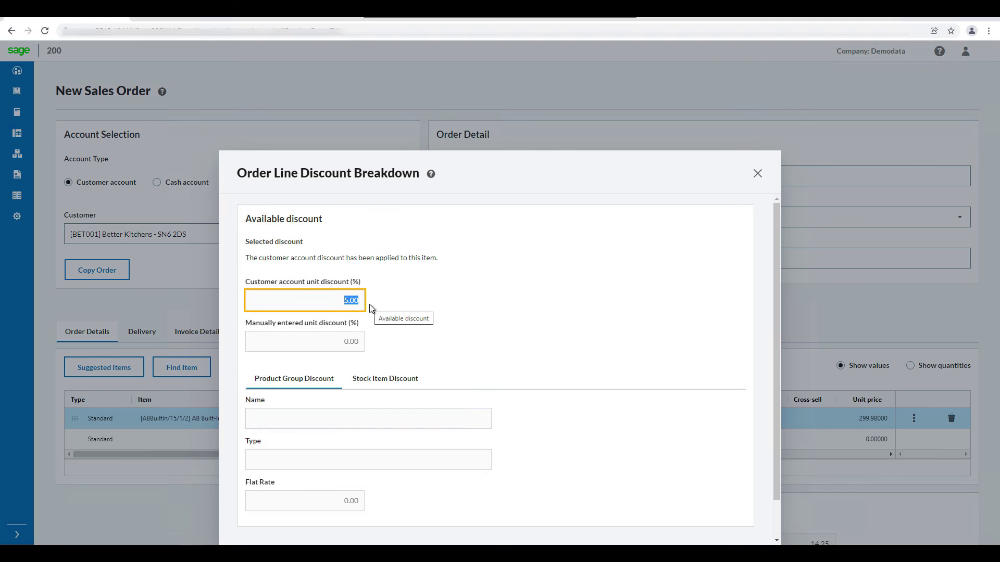
scroll(376, 353, down, 1)
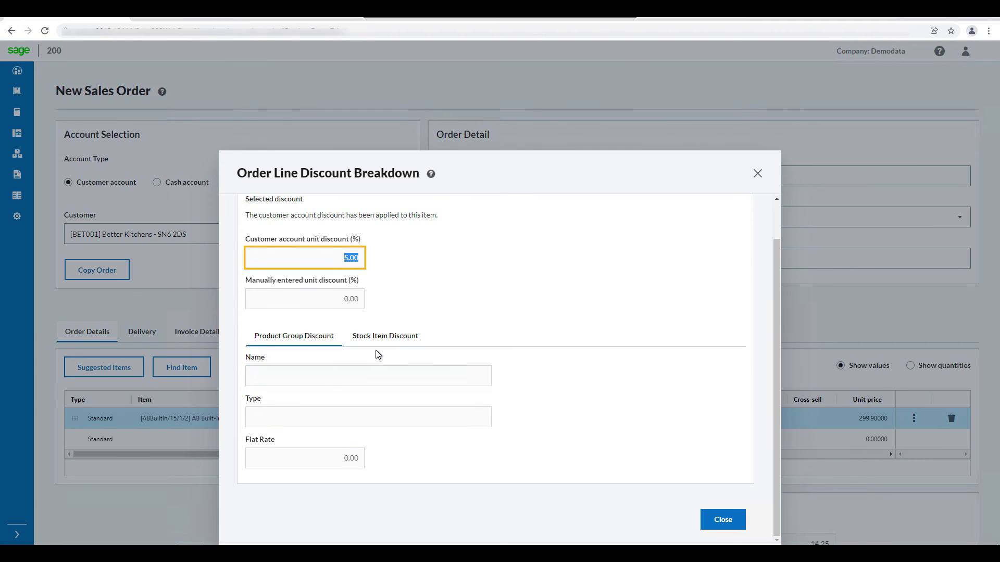
click(397, 345)
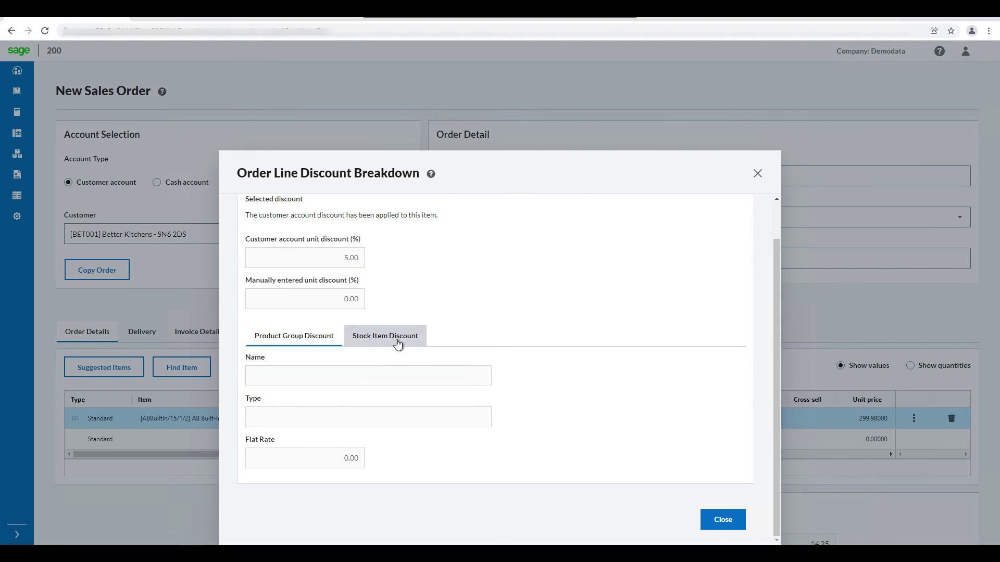
click(308, 345)
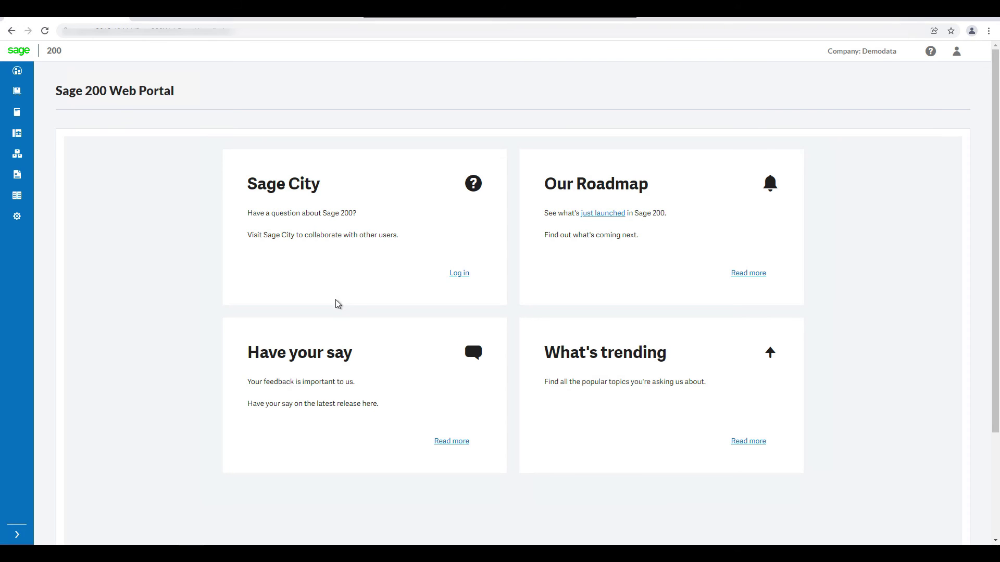
Open the Sales Ledger Customer List and add the Currency and On hold columns to it.
click(18, 73)
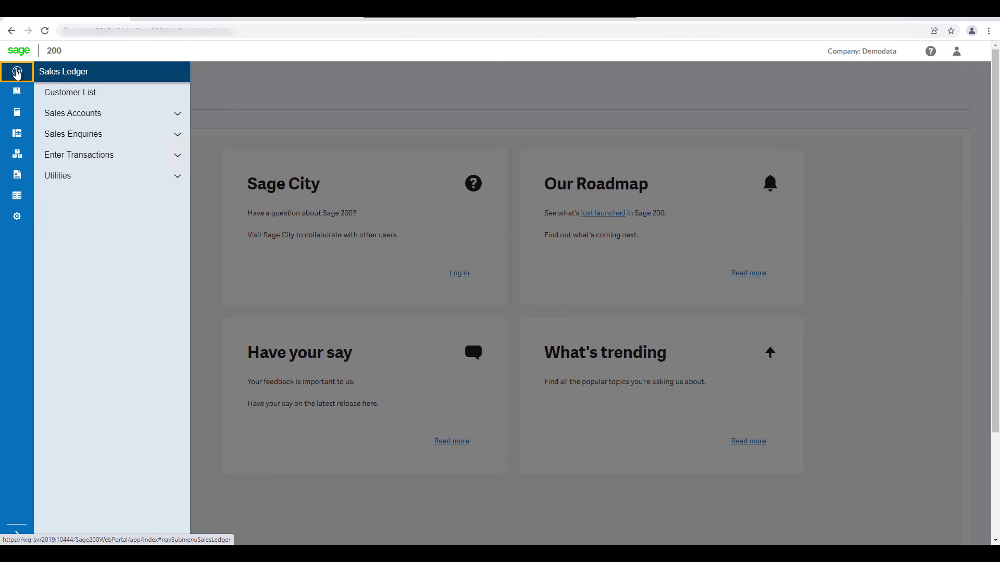
click(125, 98)
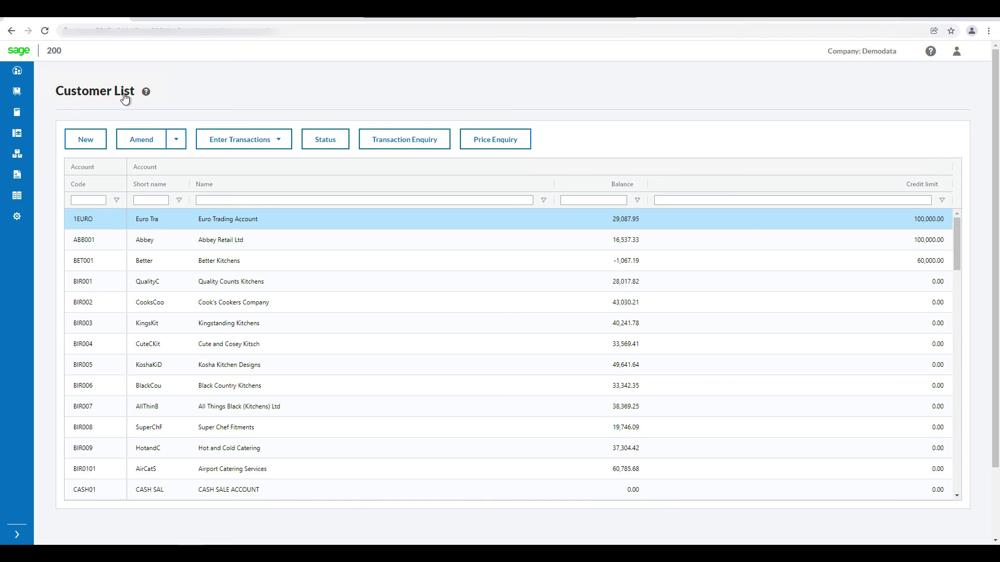
click(545, 186)
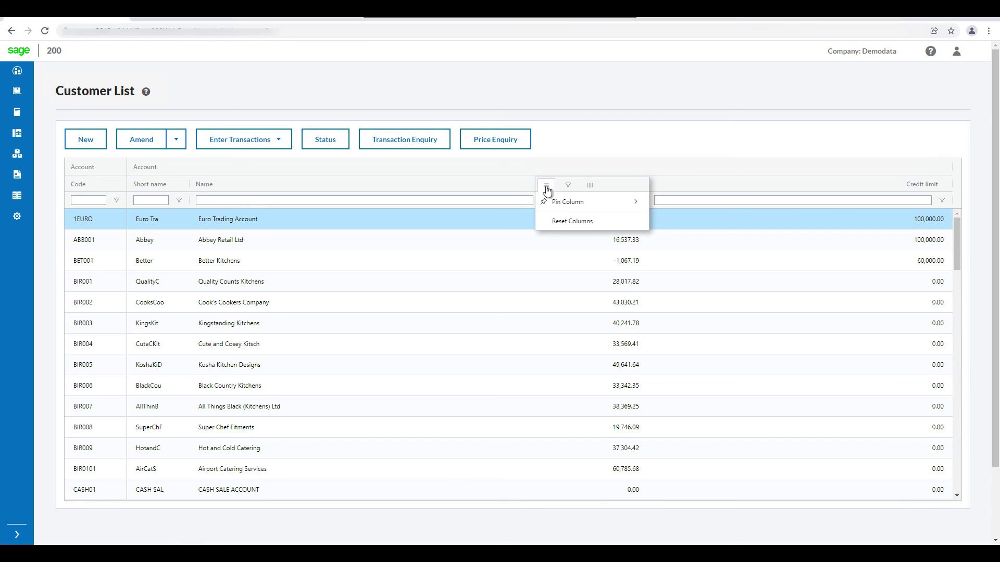
click(592, 186)
scroll(645, 226, down, 1)
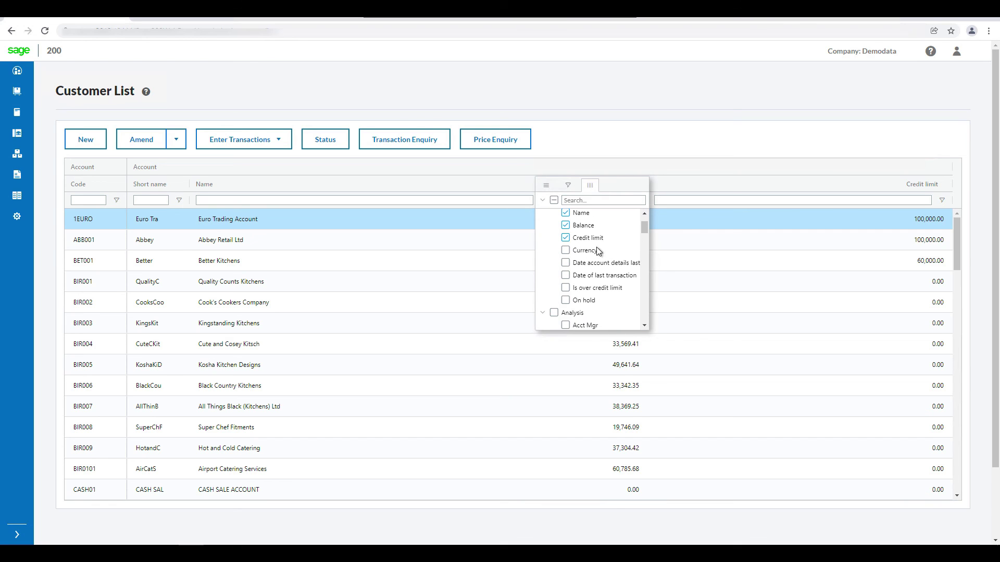
click(566, 251)
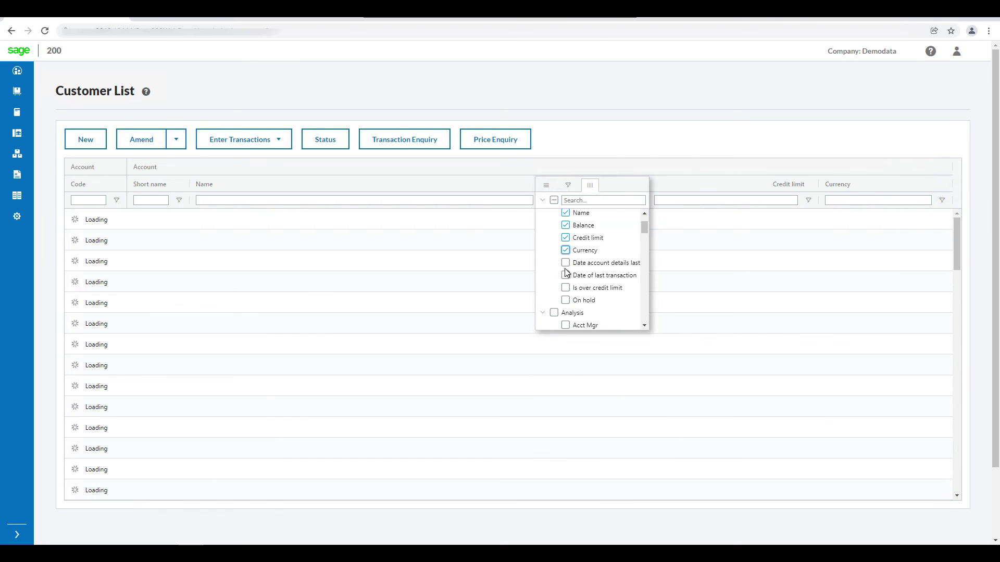
click(566, 300)
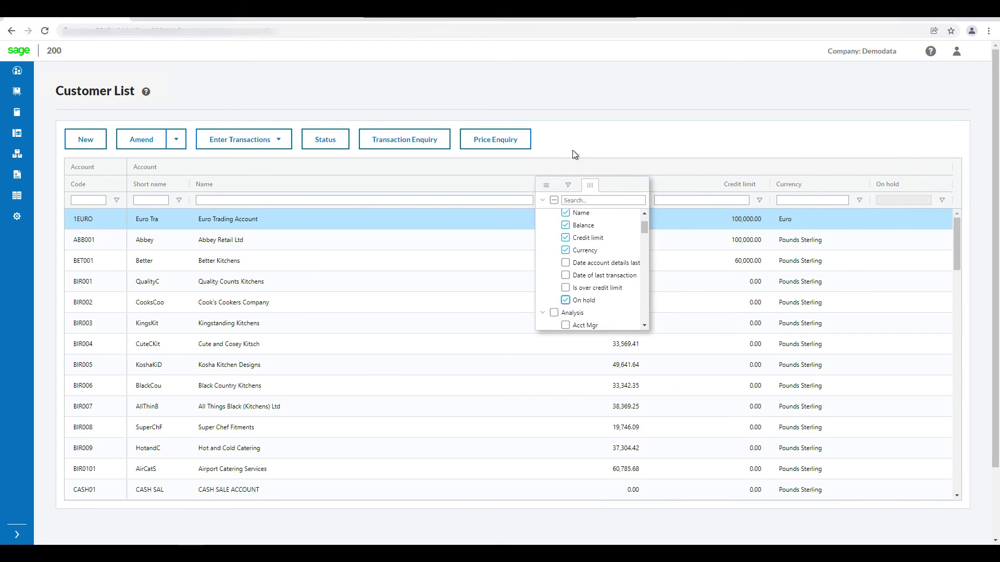
click(548, 163)
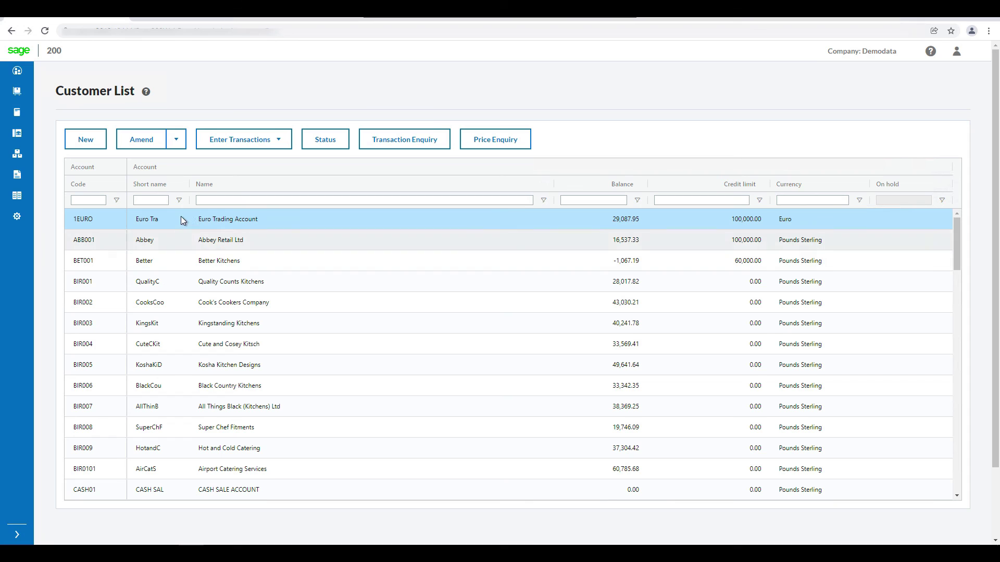